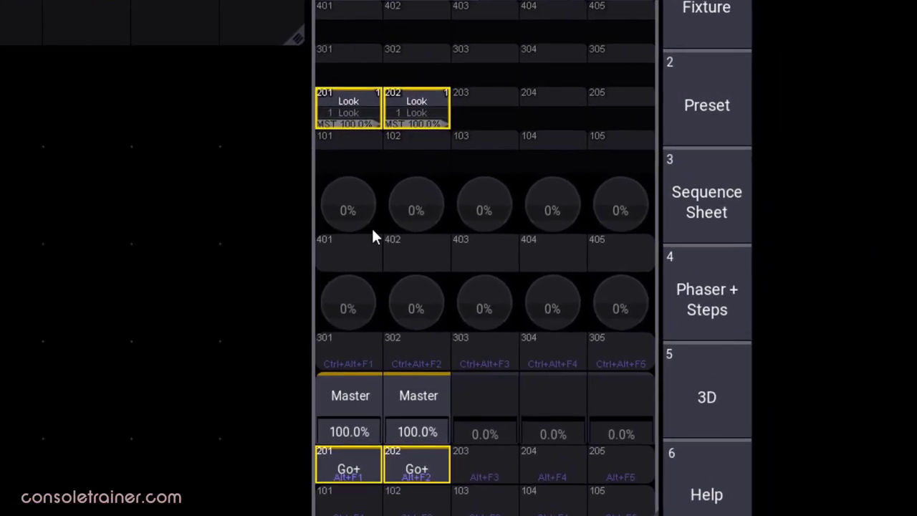
Step: Run the Look sequence on executor 202, then pull executor 201's master down to 0%
left_click(439, 461)
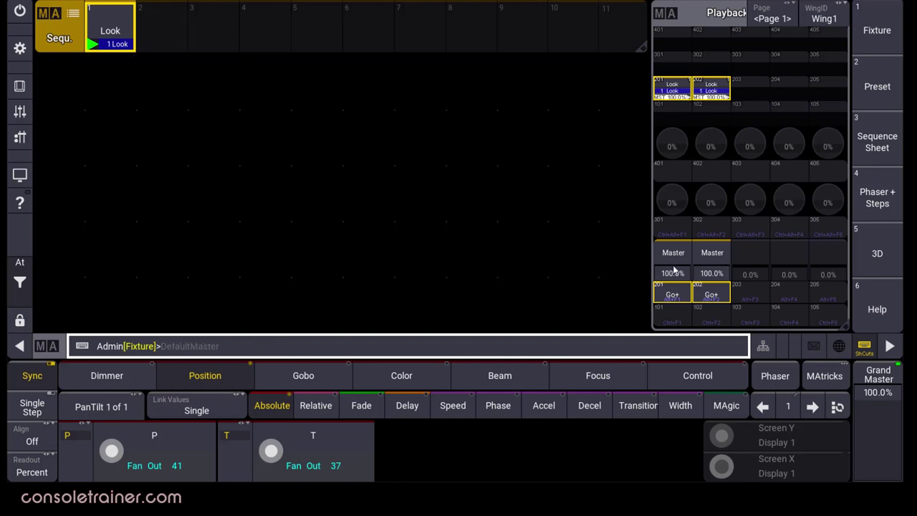
left_click_drag(676, 271, 679, 294)
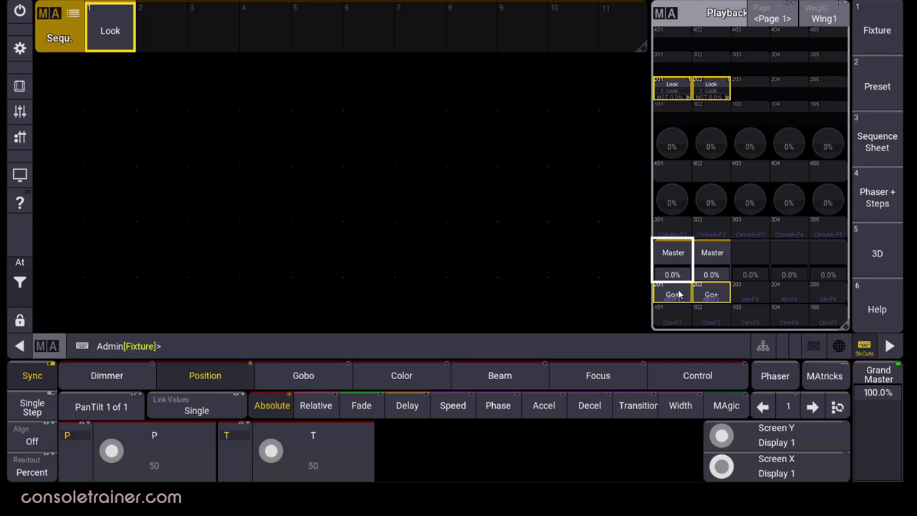
Step: Add a Sequence sheet window to the empty screen, showing the cues of Sequence 1 'Look'
left_click(60, 80)
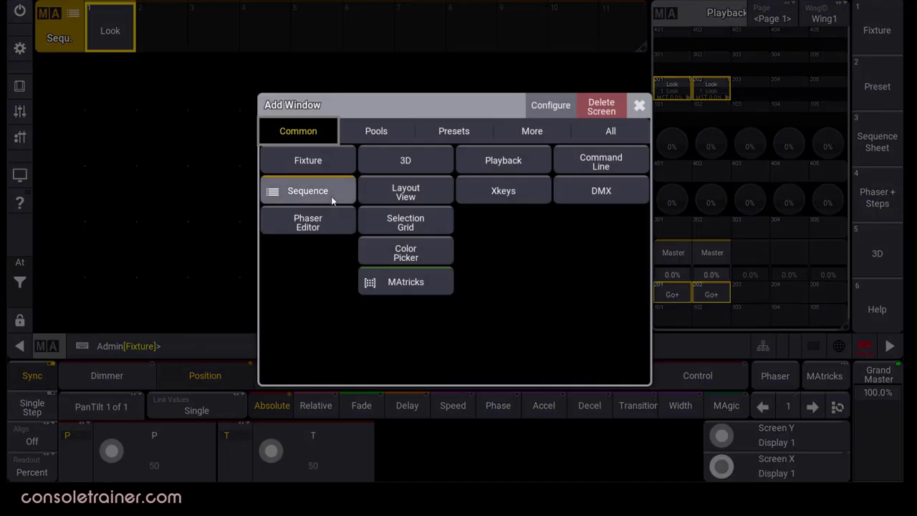
left_click(332, 199)
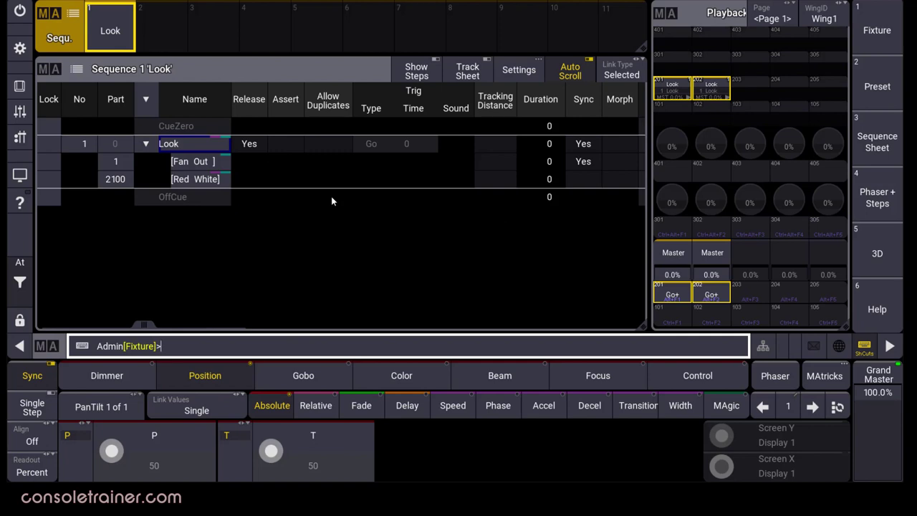
left_click(20, 174)
Step: Set all eight fixtures to Full, Fan Out and Red, and store the look onto executor 205
left_click(94, 98)
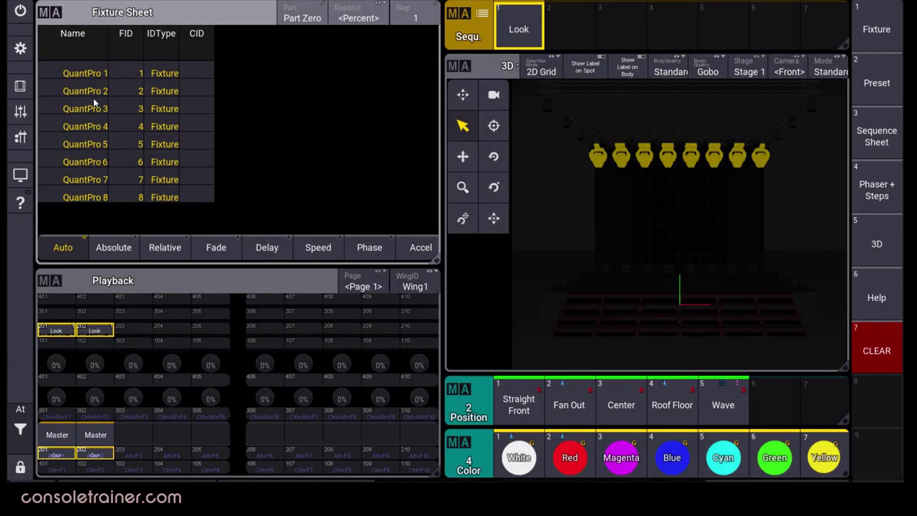
left_click(21, 411)
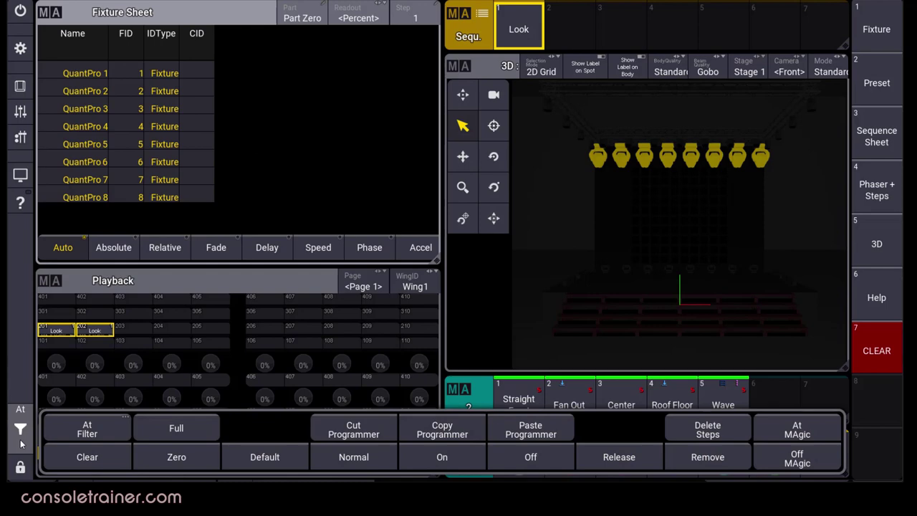
left_click(169, 432)
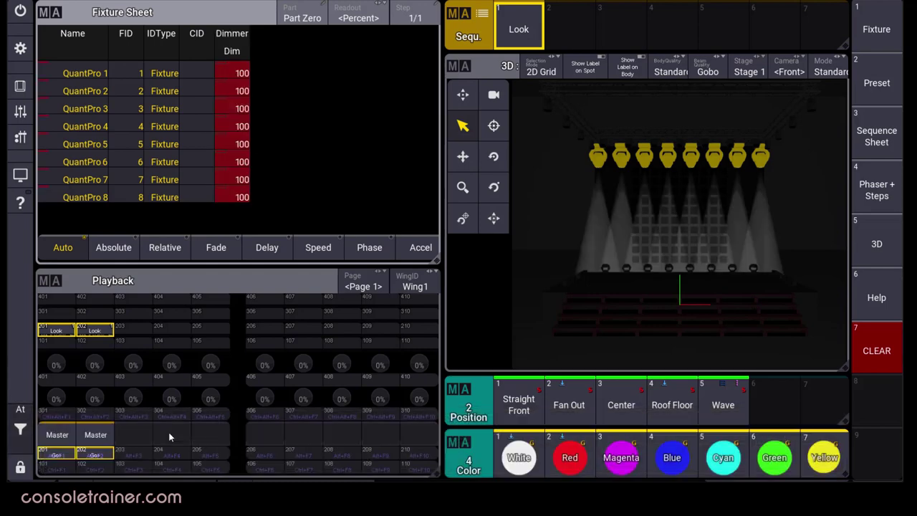
left_click(584, 406)
left_click(573, 464)
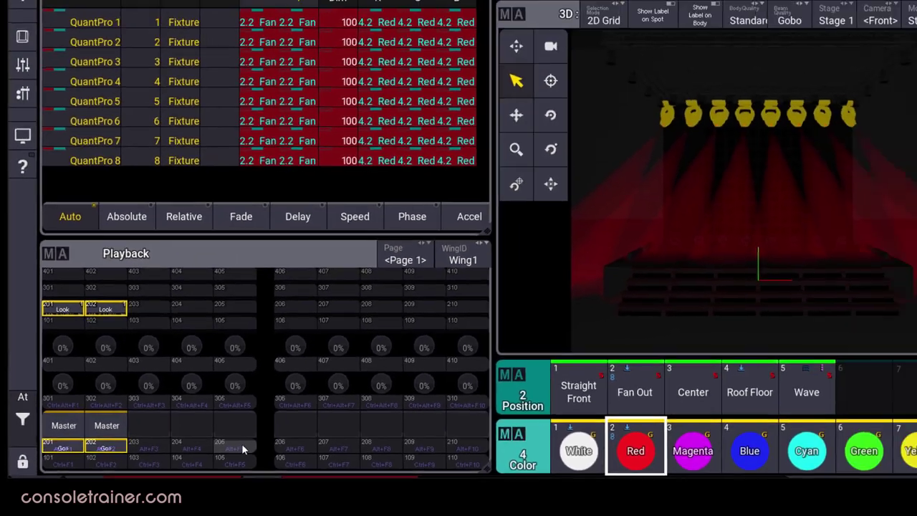
left_click(241, 448)
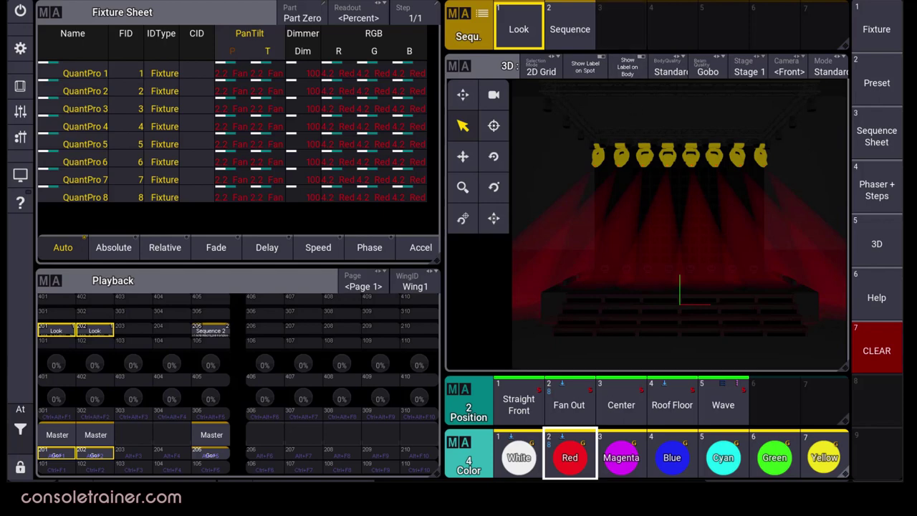
Step: Play Sequence 2 on executor 205 and clear the programmer
left_click(212, 453)
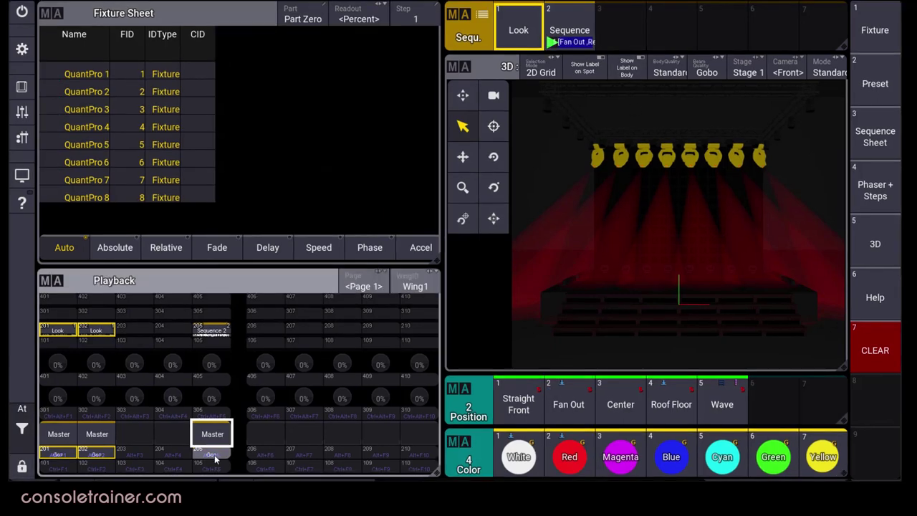
left_click(21, 429)
left_click(88, 455)
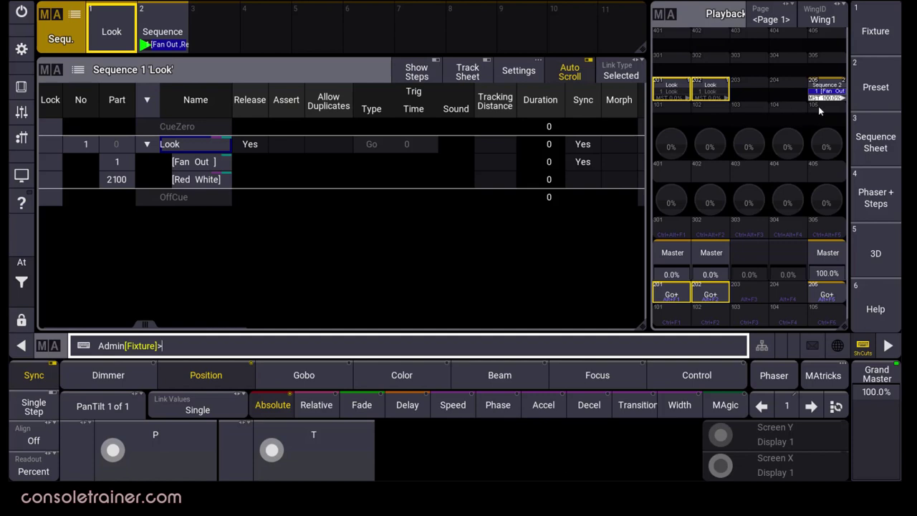
Step: Show Sequence 2's cues, select the Fan Out, Red cue and OffCue rows, and scroll the columns
left_click(173, 18)
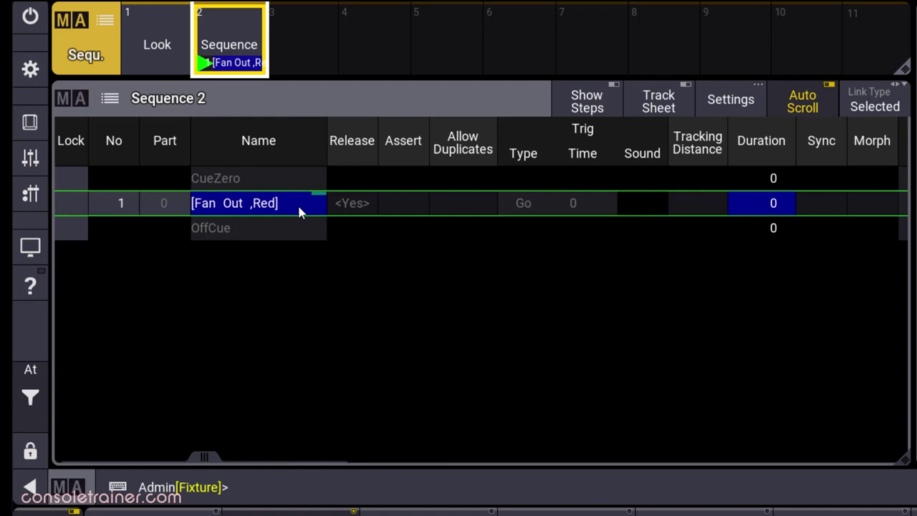
left_click(299, 207)
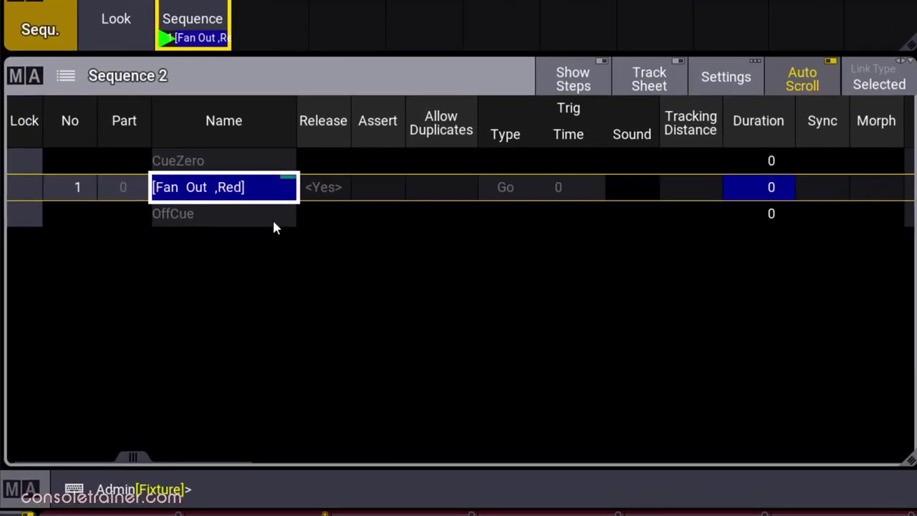
left_click(273, 226)
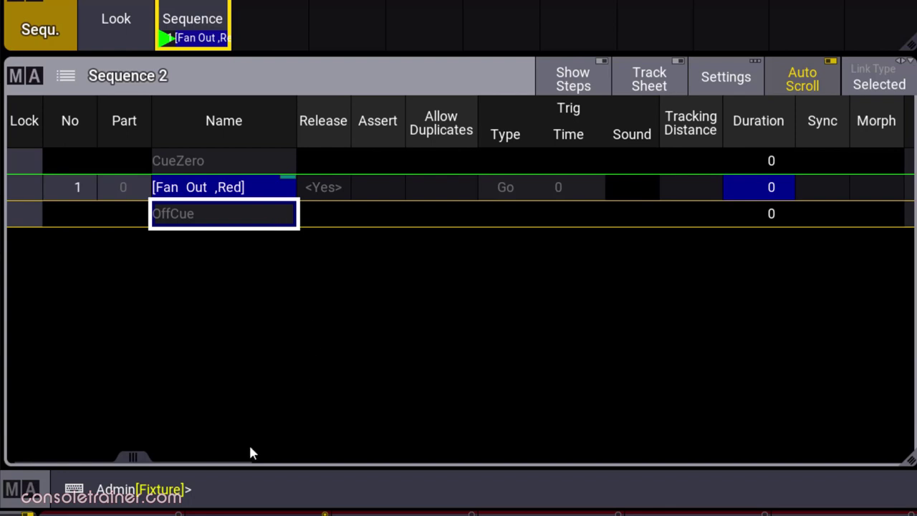
left_click_drag(133, 457, 308, 464)
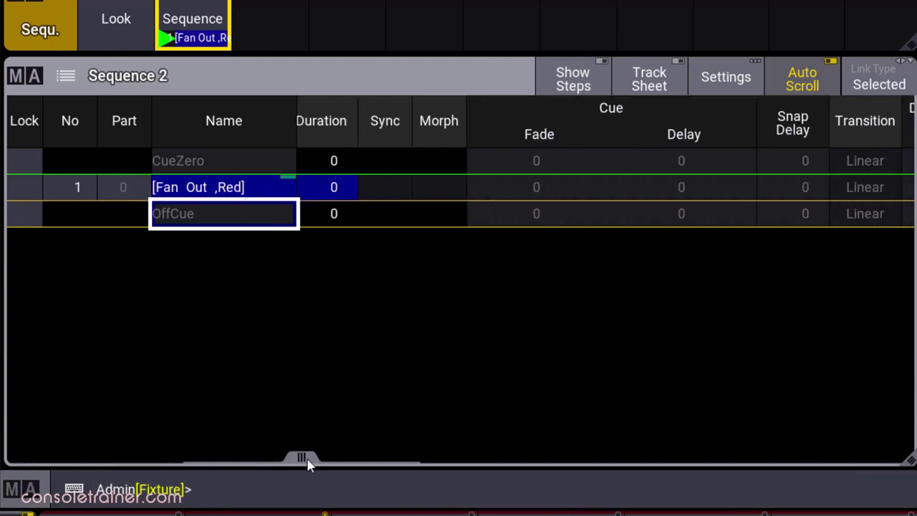
left_click_drag(308, 464, 689, 492)
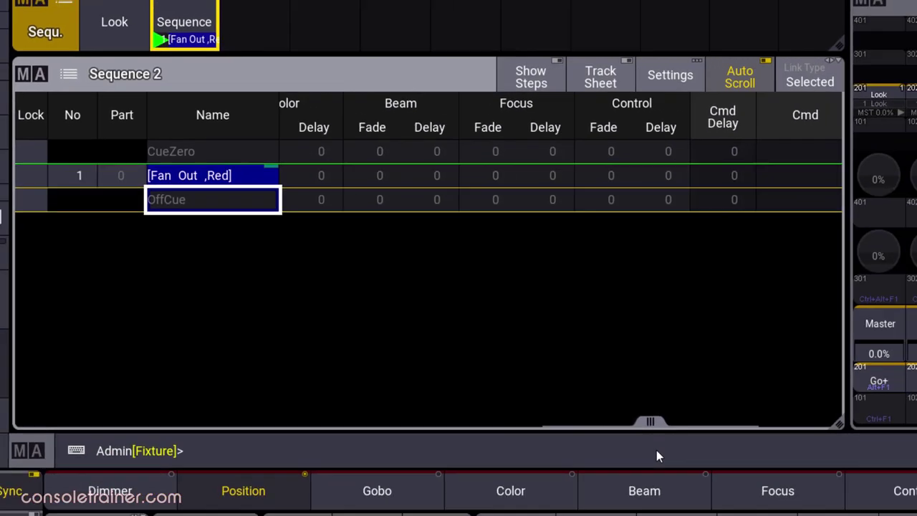
left_click_drag(501, 325, 151, 326)
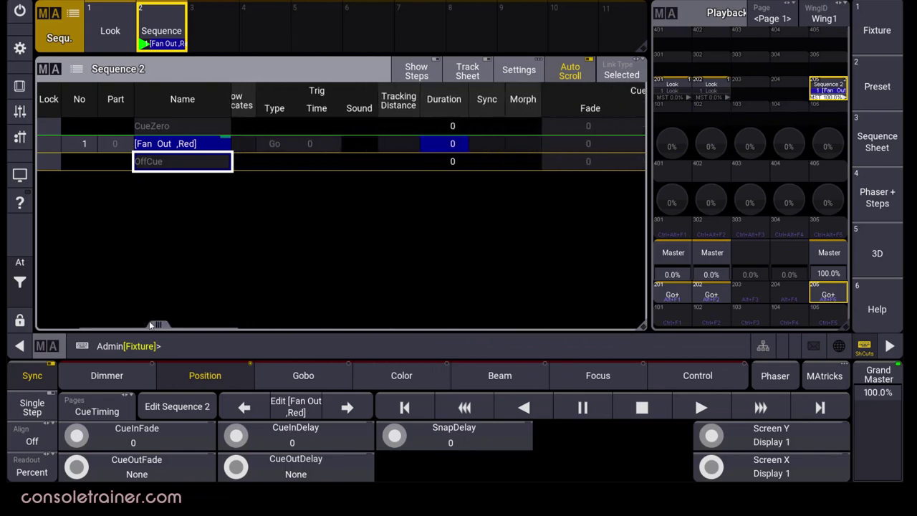
key("o")
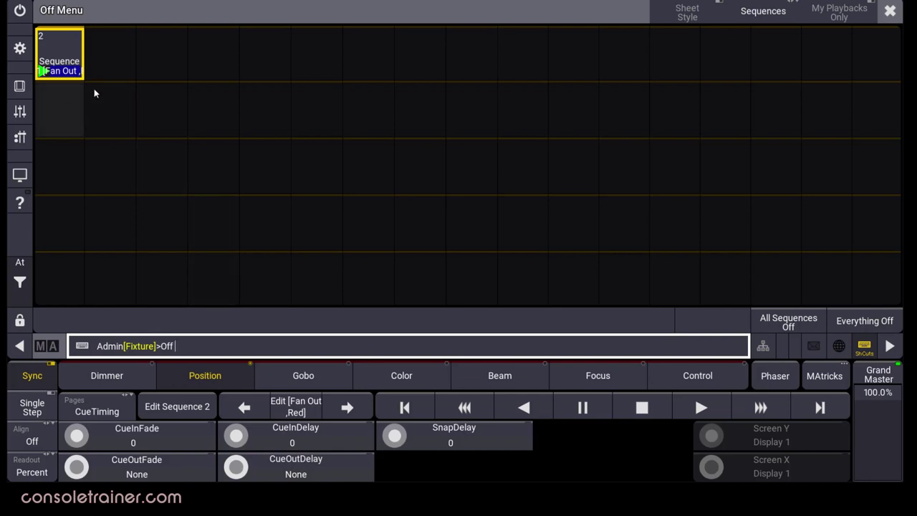
Step: Check the Off Menu's Sequences, Macros and Timecodes lists for running items
left_click(817, 326)
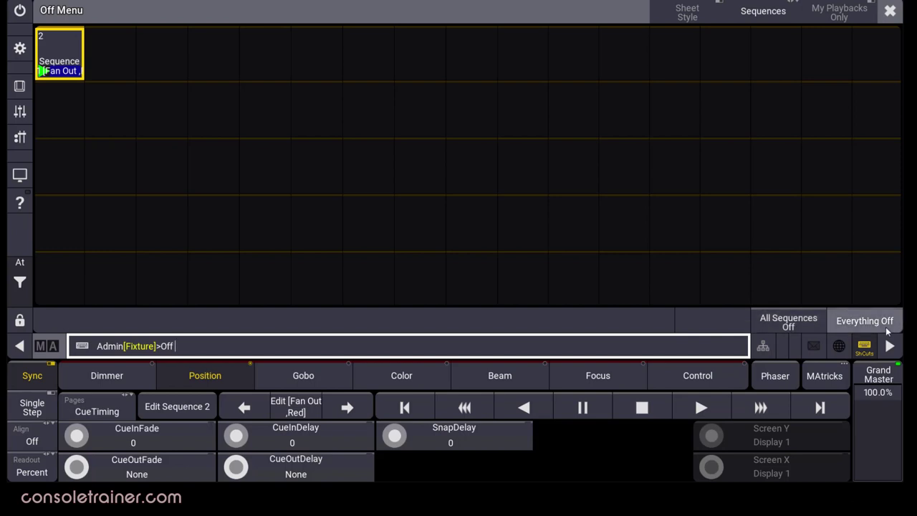
left_click(764, 11)
left_click(791, 15)
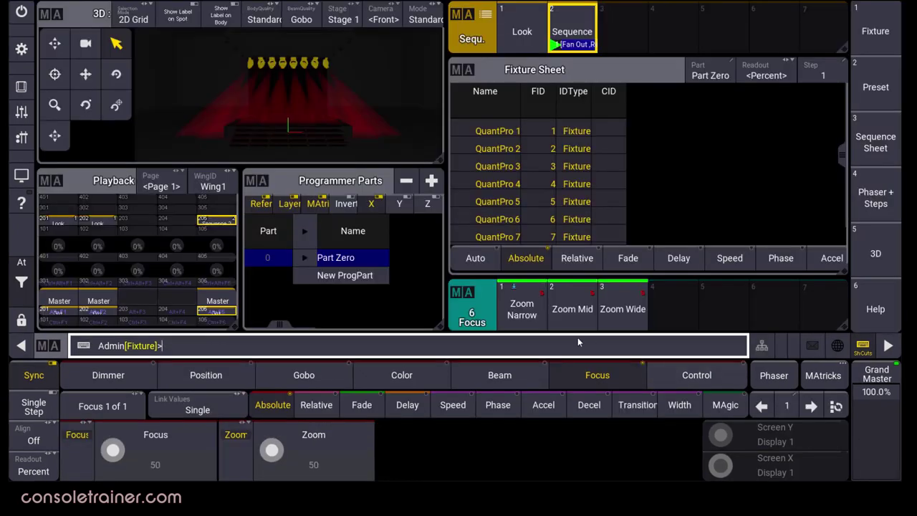
Step: Store the Zoom Narrow preset into Sequence 2 on executor 205 as a second cue
left_click(521, 315)
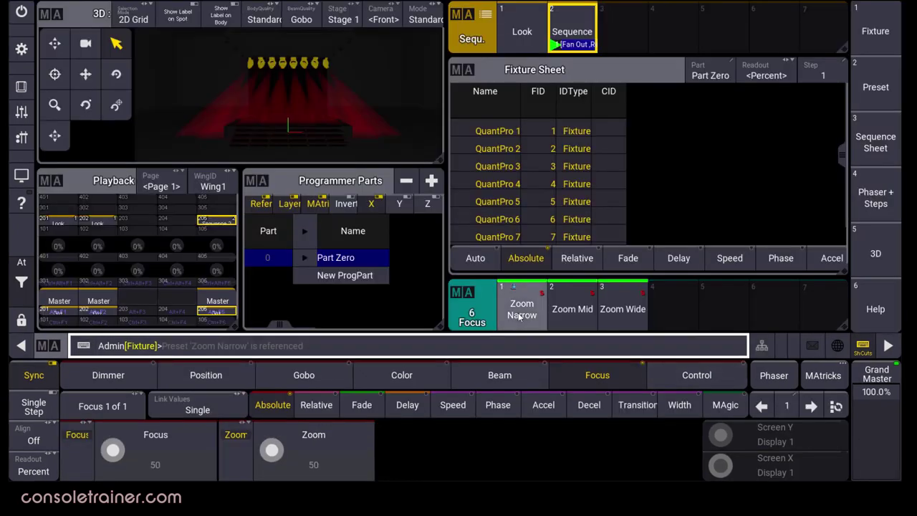
type("Fade")
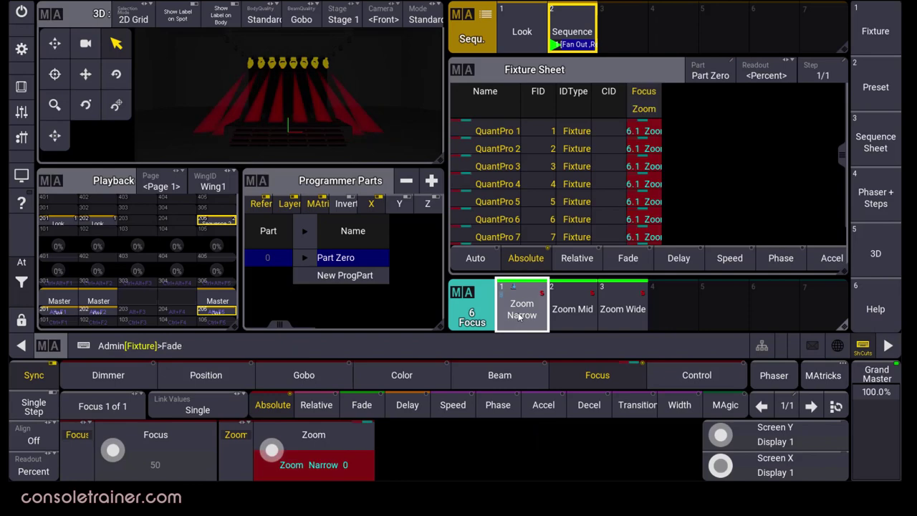
left_click(521, 316)
type("Store")
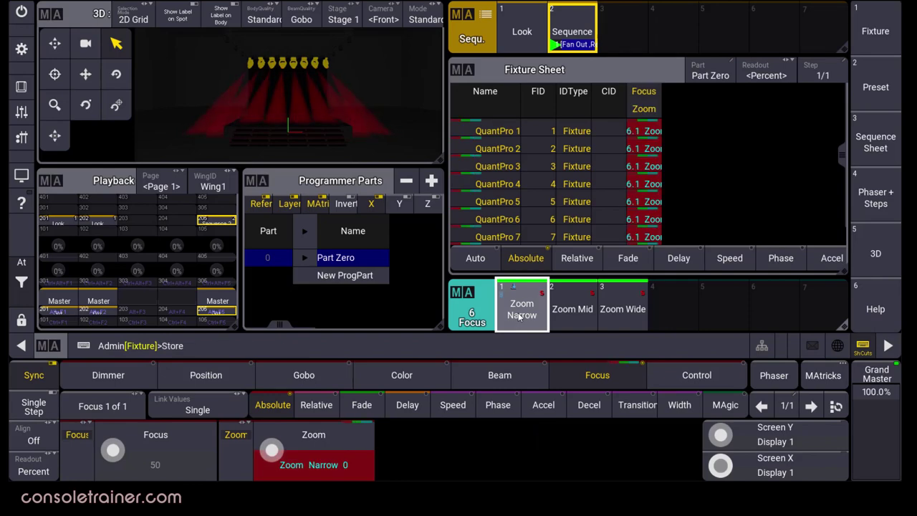
left_click(217, 312)
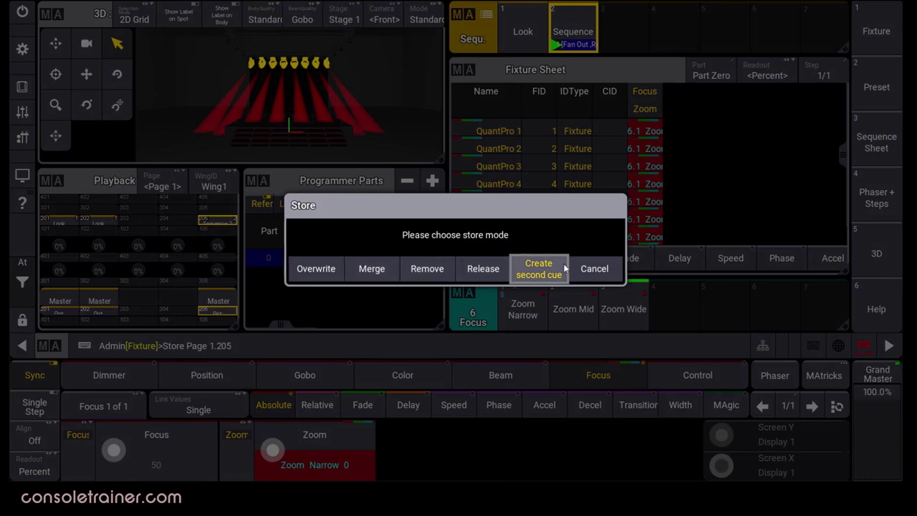
left_click(563, 268)
Step: Clear the programmer and advance Sequence 2 to the Zoom Narrow cue
left_click(22, 262)
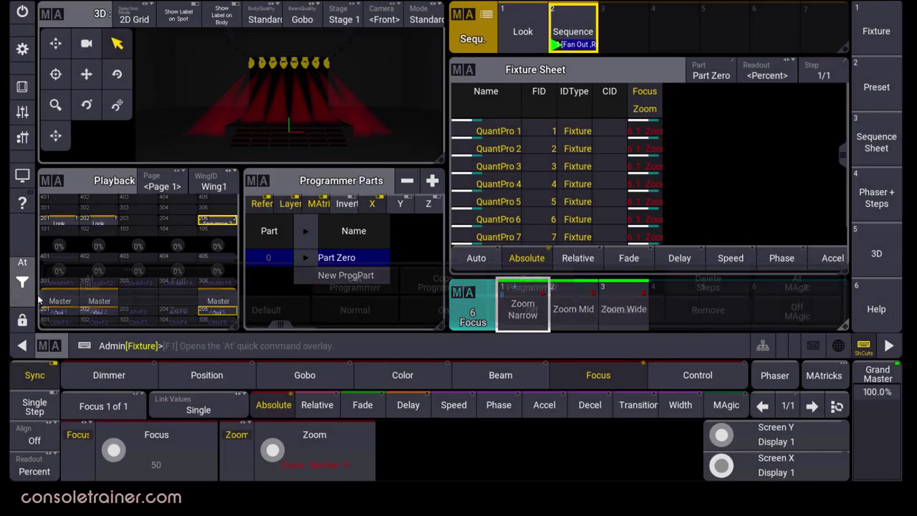
left_click(72, 315)
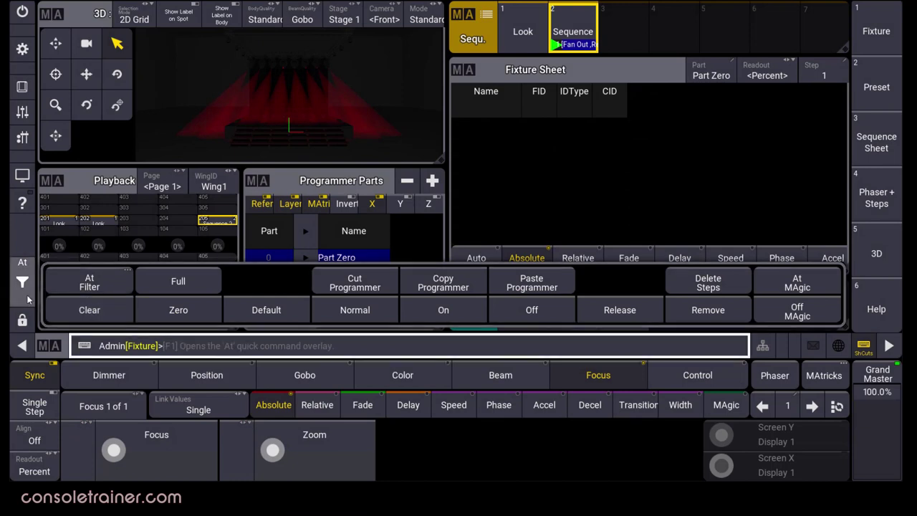
left_click(225, 315)
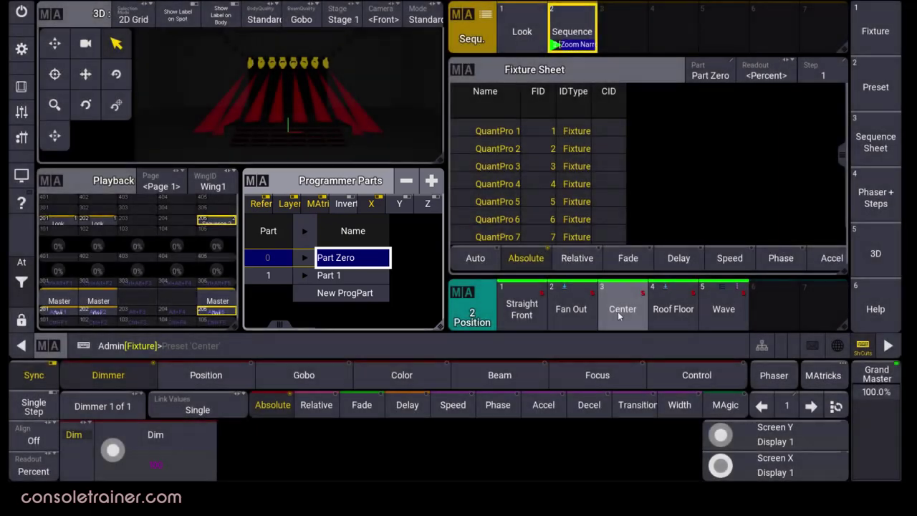
Step: Store the Center position with a Part 1 dimmer at 0 into Sequence 2 as cue 3
left_click(619, 312)
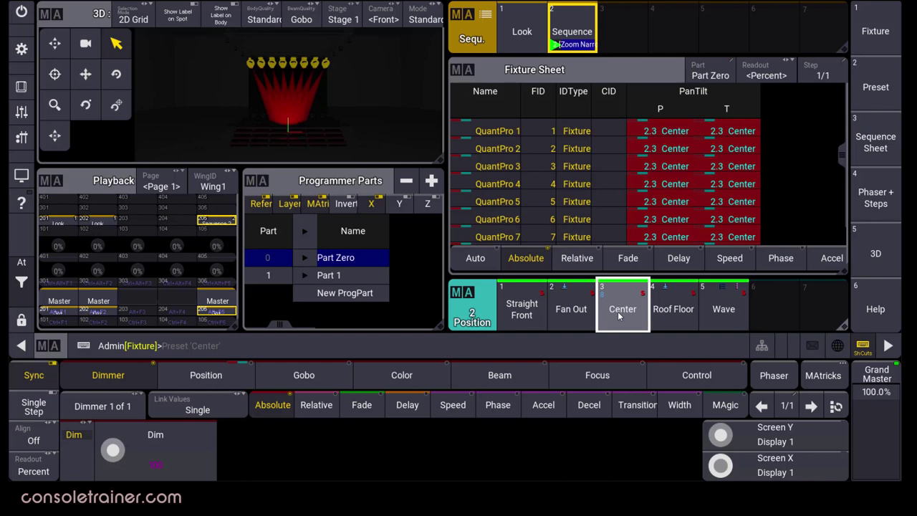
left_click(620, 316)
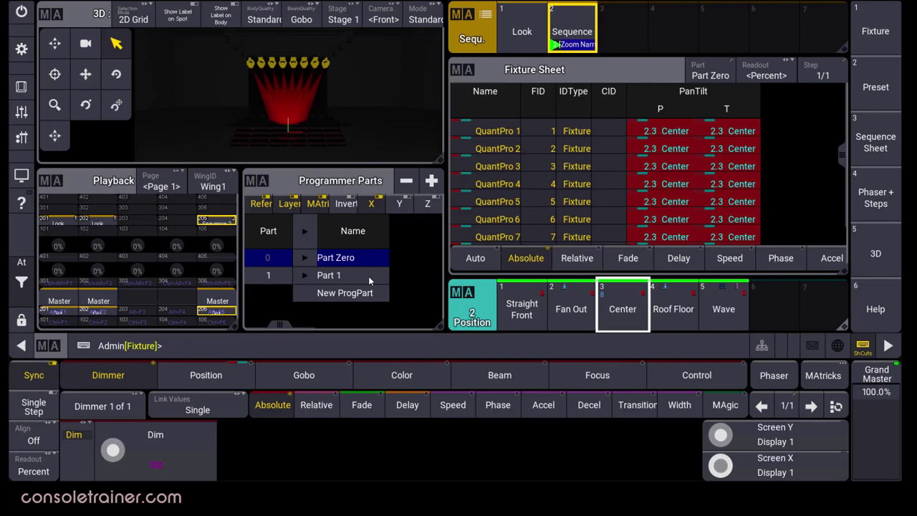
left_click(368, 275)
left_click(155, 440)
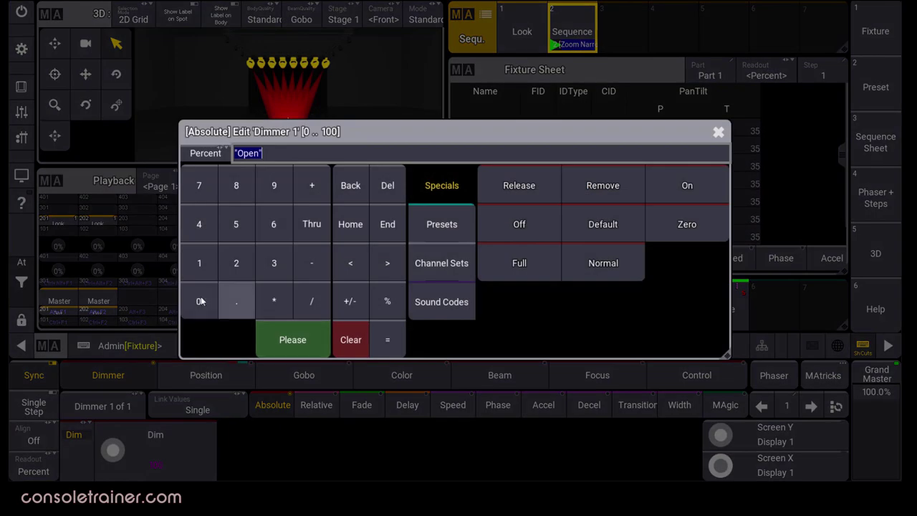
left_click(202, 301)
left_click(296, 342)
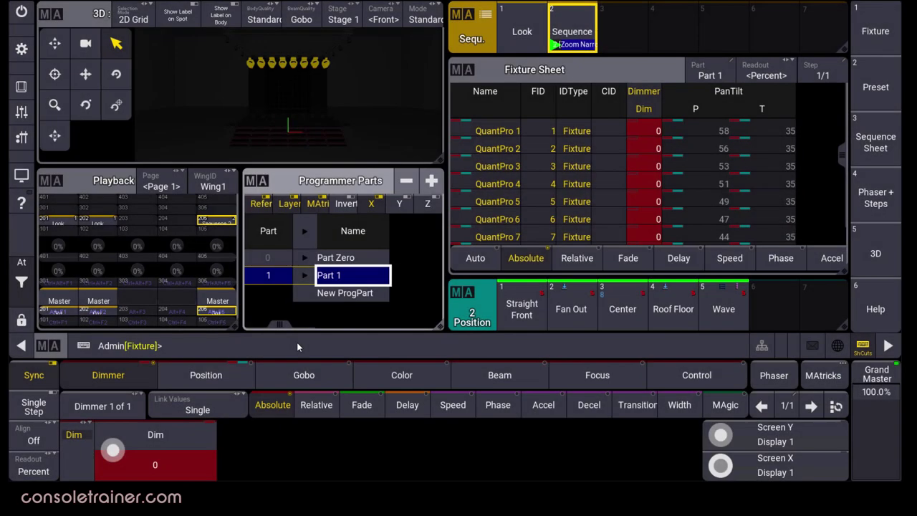
key("s")
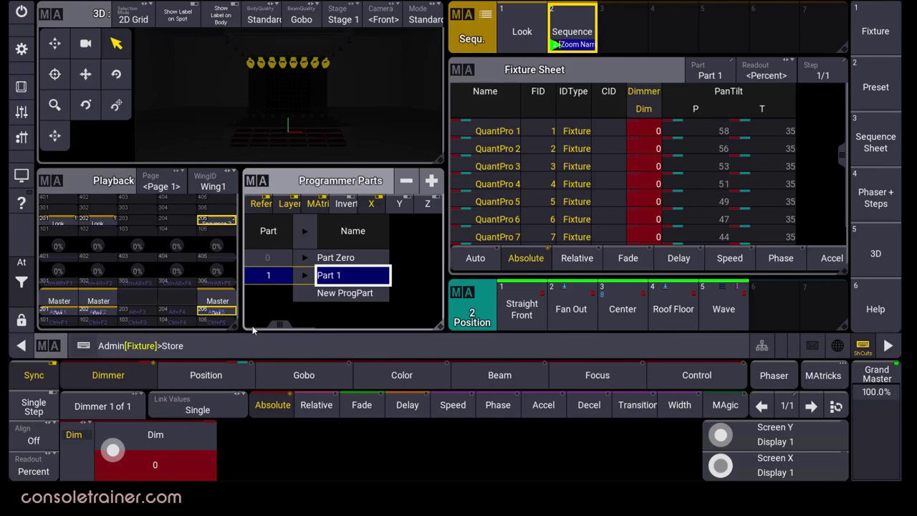
left_click(225, 318)
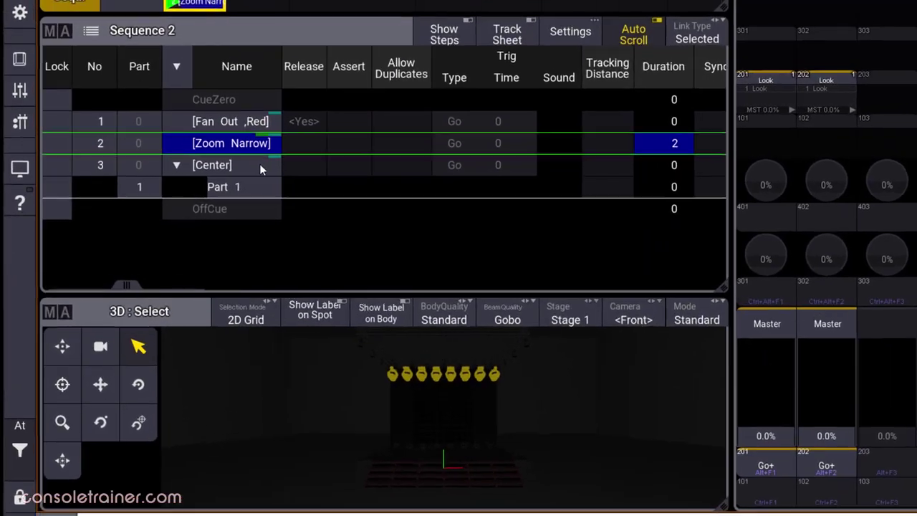
Step: Rename cue 3's Part 1 to 'fadeout'
left_click(259, 164)
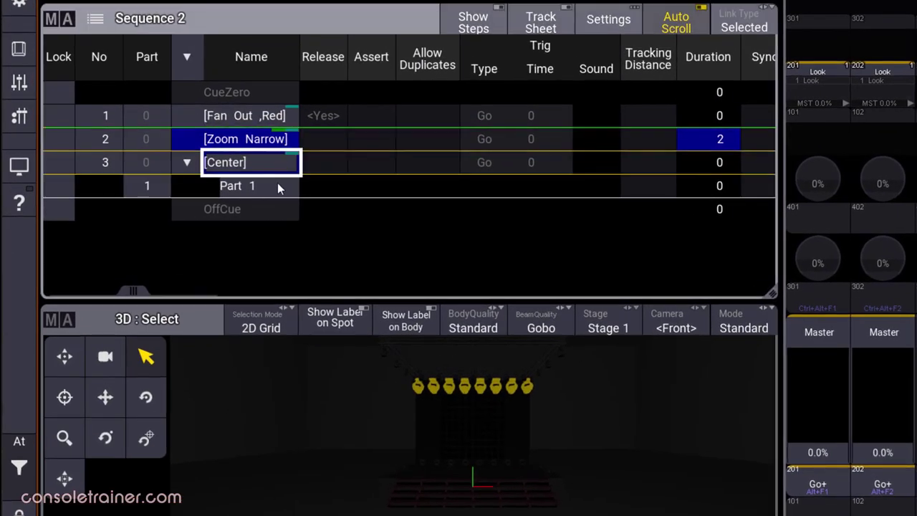
left_click(279, 184)
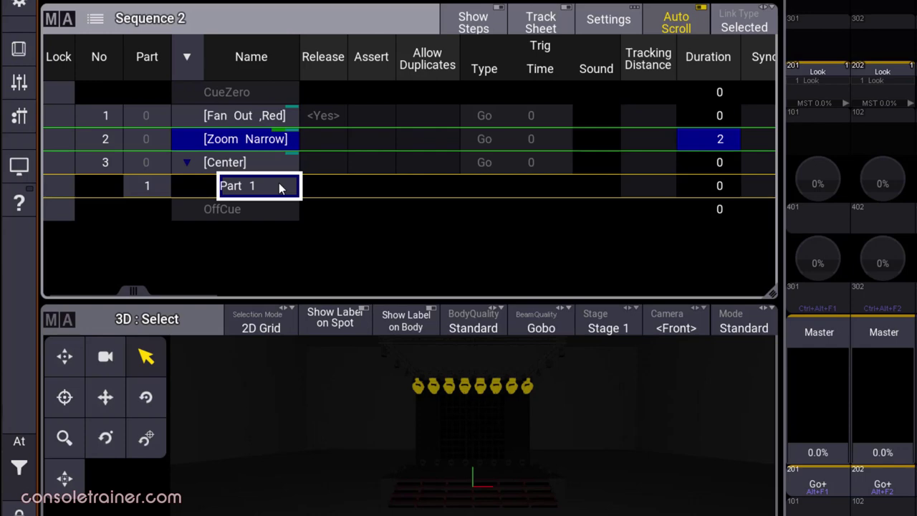
left_click(279, 186)
type("fadeout")
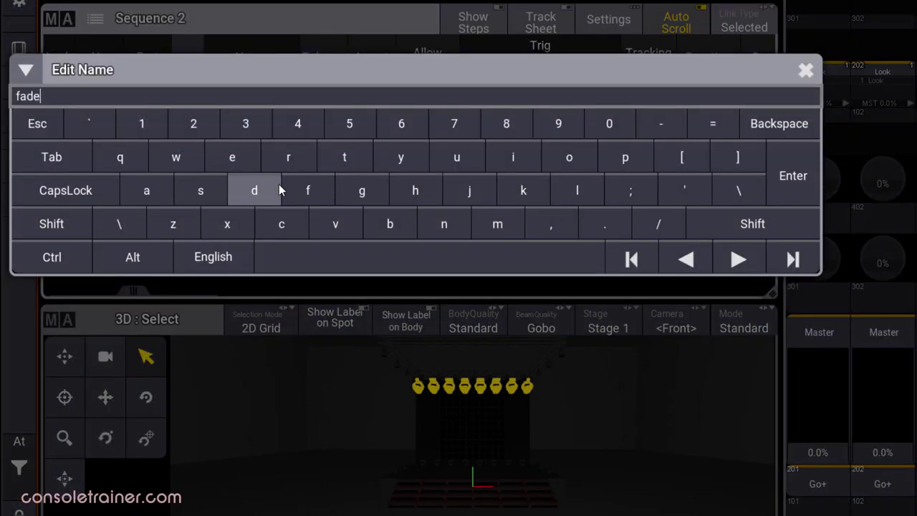
key("Return")
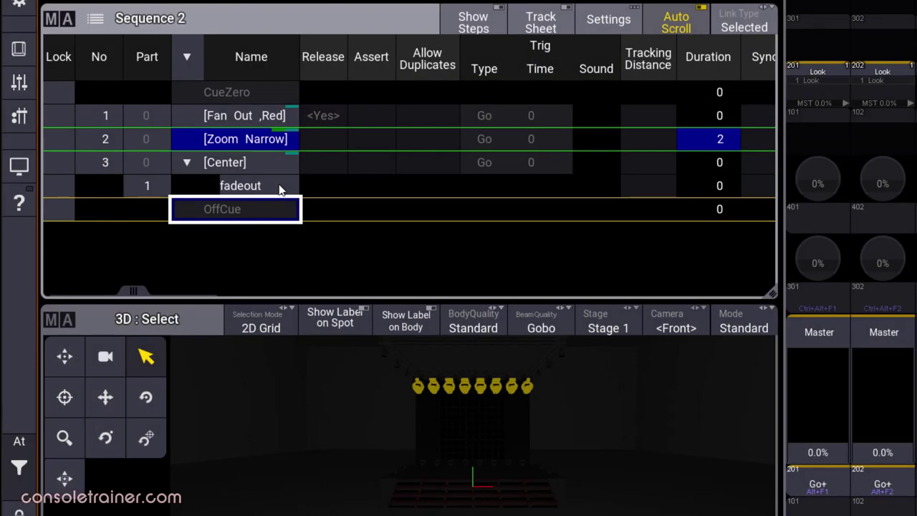
Step: Clear the programmer and run cue 3 Center
left_click(21, 469)
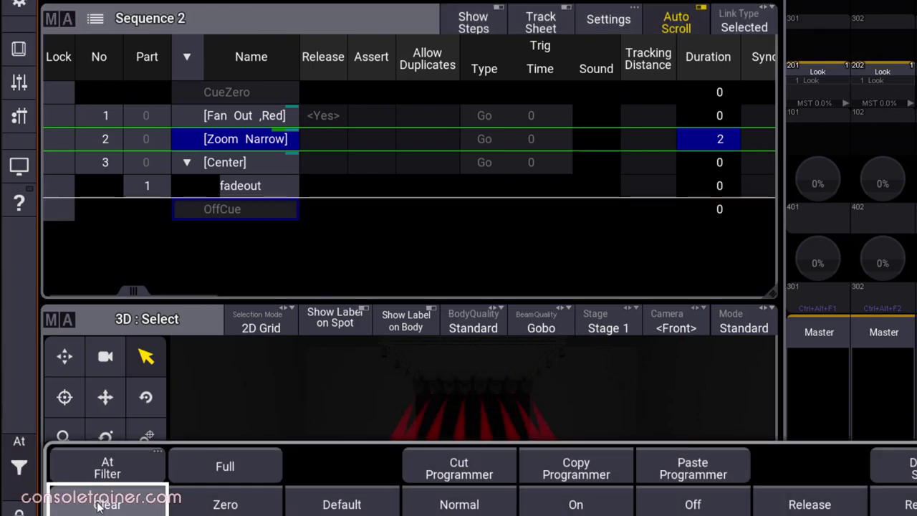
left_click(98, 506)
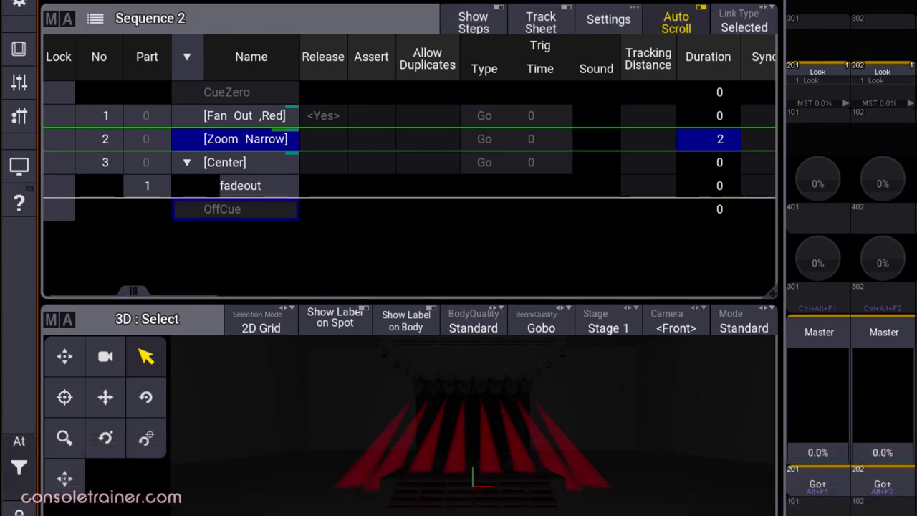
key("alt+F1")
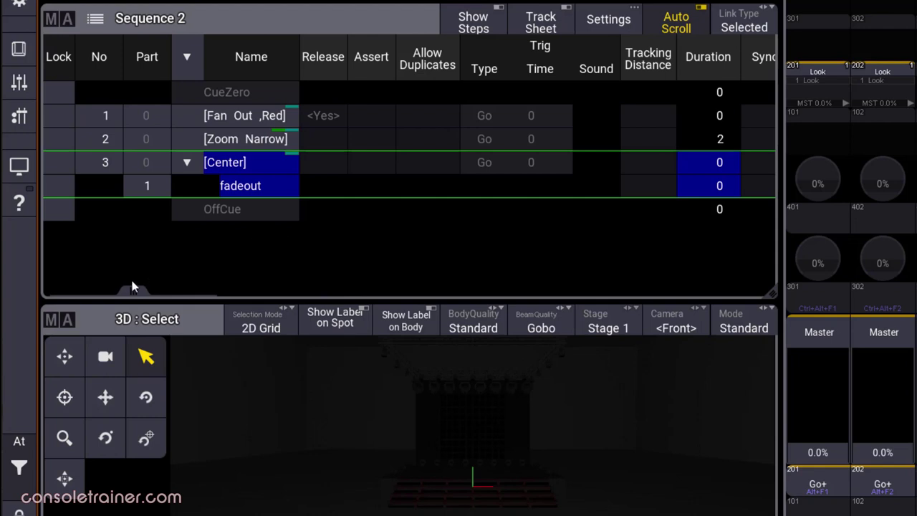
Step: Set cue 3's fade to 1 s and fadeout's fade to 5 s, then replay Sequence 2's cues
mouse_move(136, 292)
left_mouse_down()
mouse_move(225, 291)
mouse_move(306, 307)
left_mouse_up()
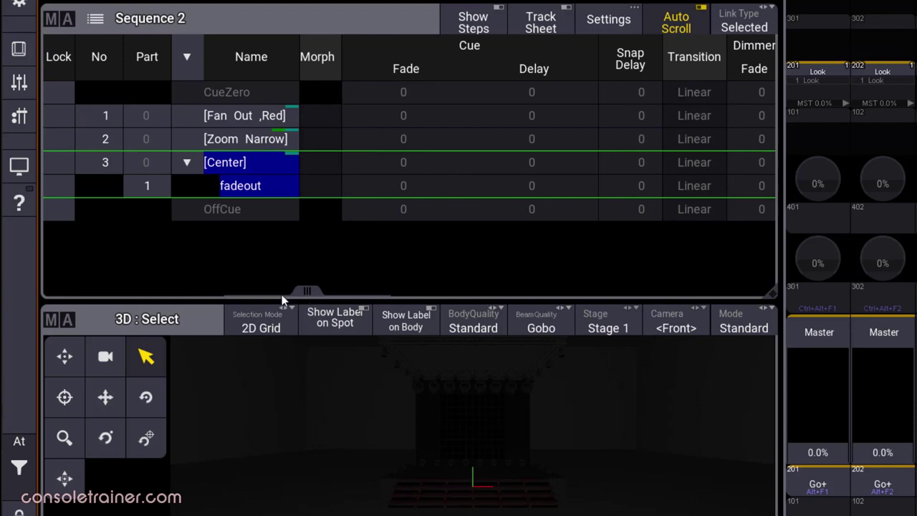
double_click(414, 164)
type("1")
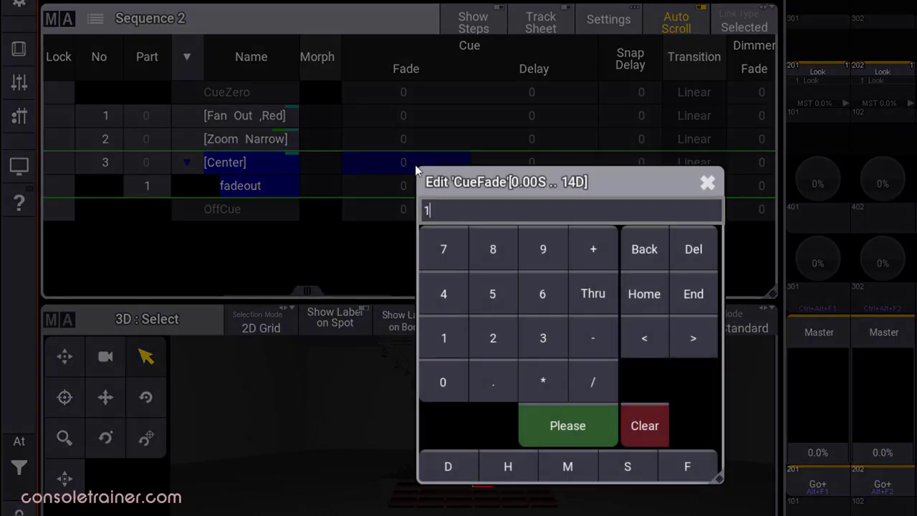
key("Return")
double_click(416, 187)
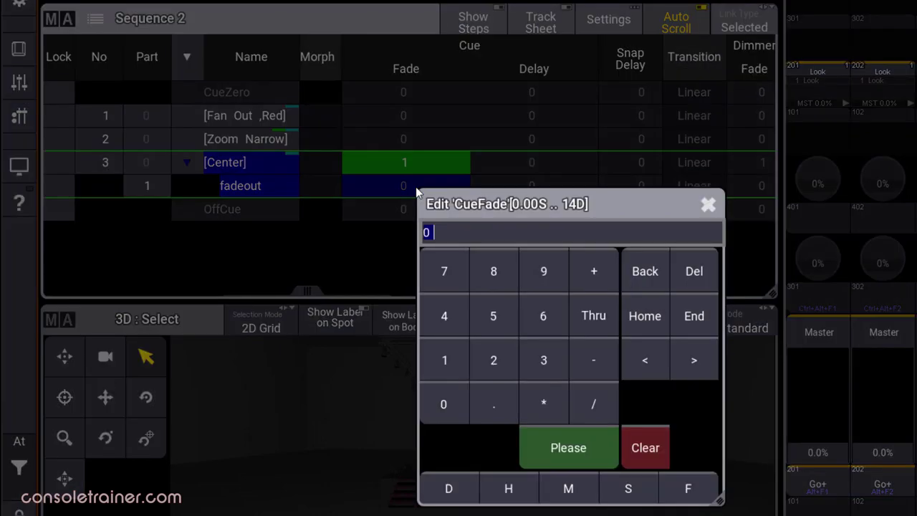
type("5")
key("Return")
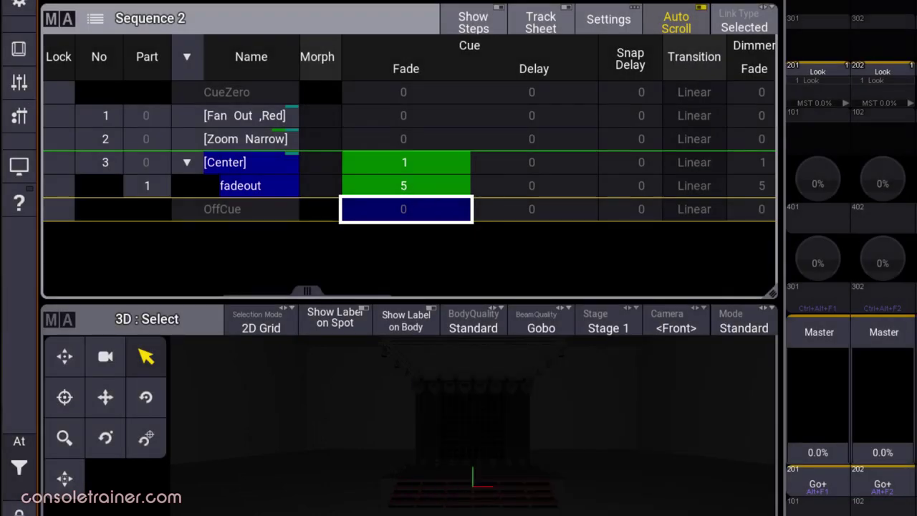
key("alt+F2")
key("alt+F2")
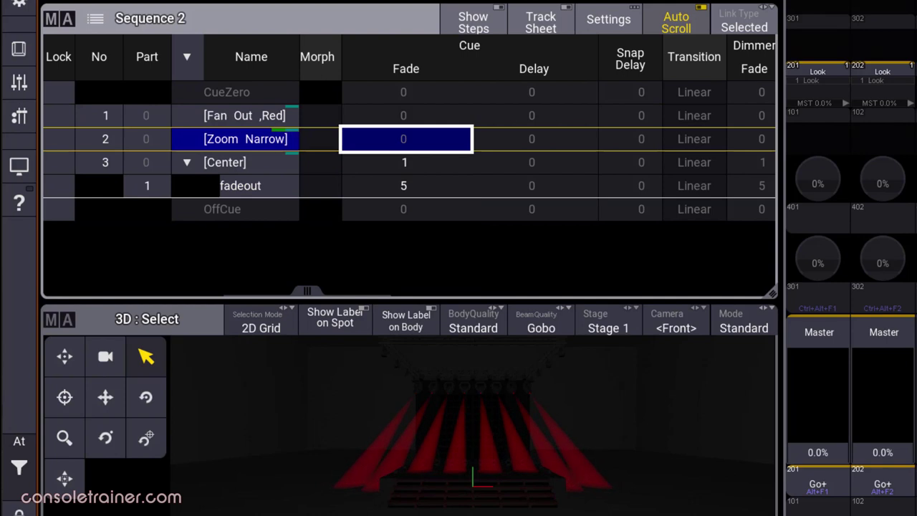
key("alt+F2")
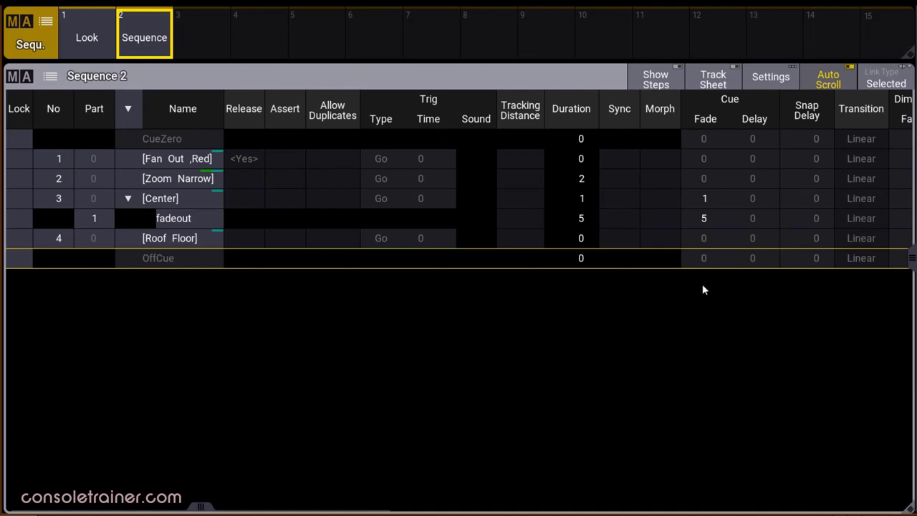
Step: Run cue 3 Center in Sequence 2 and watch its fades
mouse_move(204, 506)
left_mouse_down()
mouse_move(753, 511)
mouse_move(84, 505)
left_mouse_up()
left_click(25, 237)
left_click(25, 238)
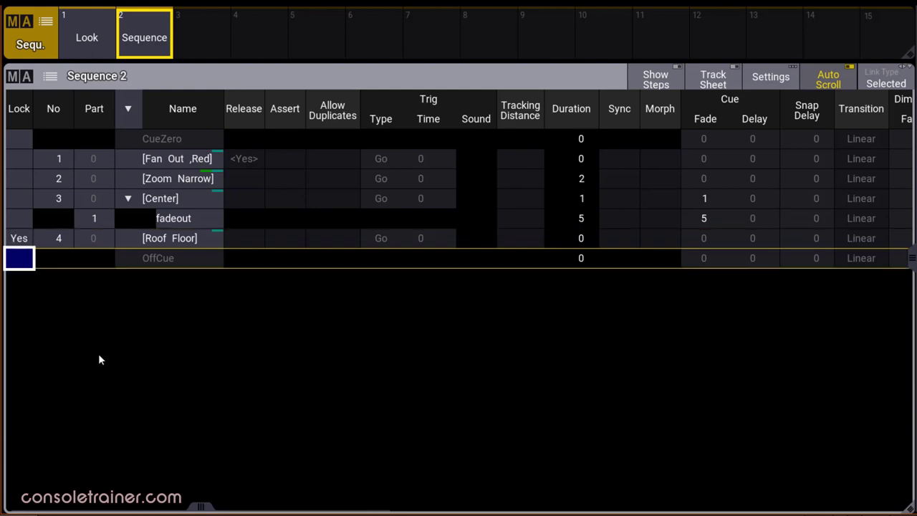
left_click(22, 237)
left_click(22, 237)
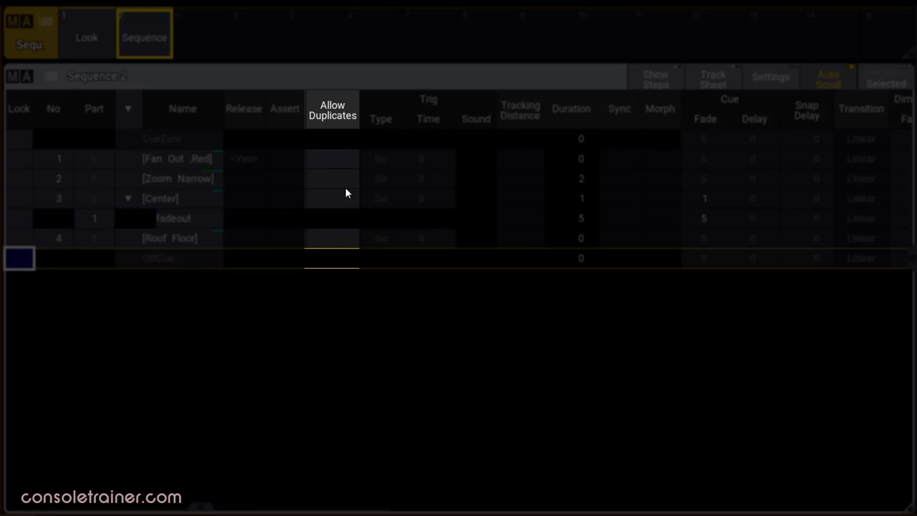
left_click(345, 198)
left_click(346, 198)
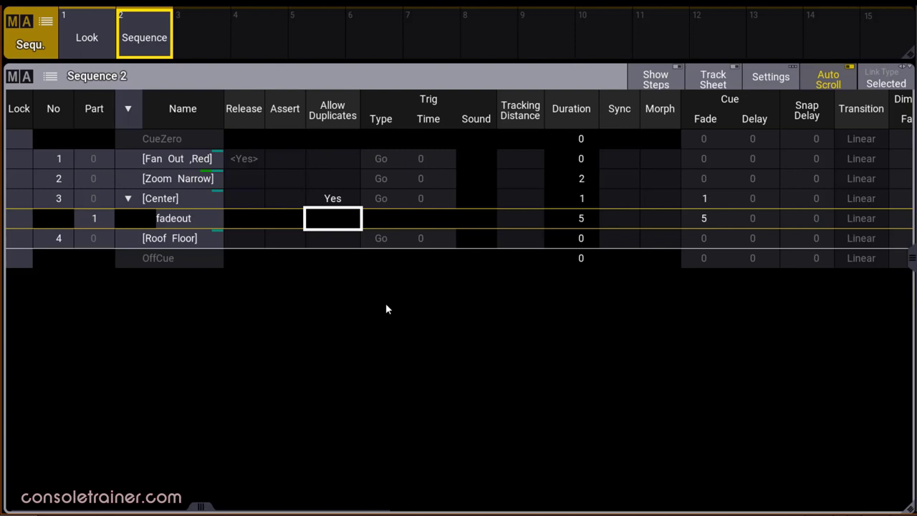
left_click(753, 219)
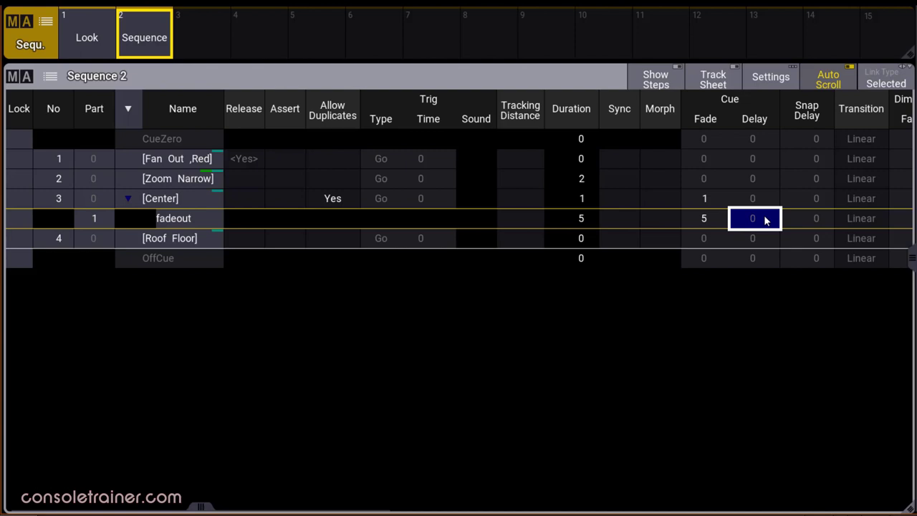
left_click(349, 200)
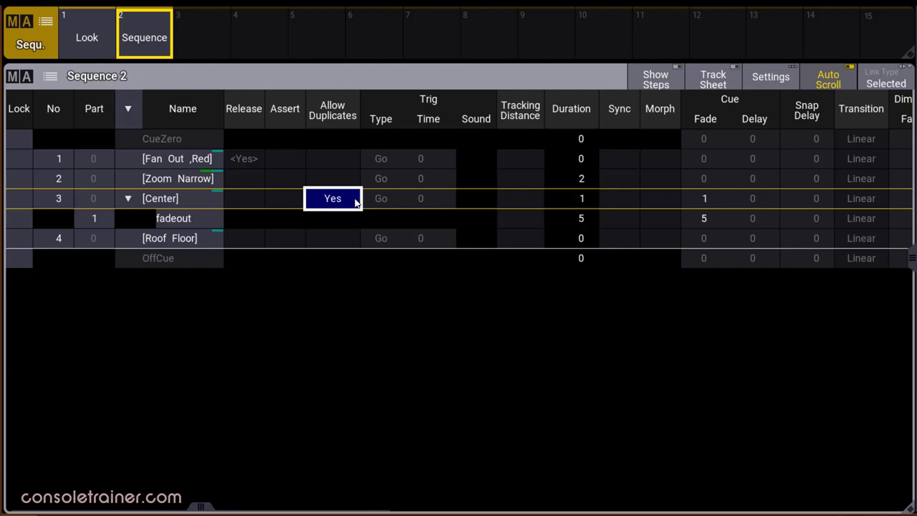
left_click(356, 202)
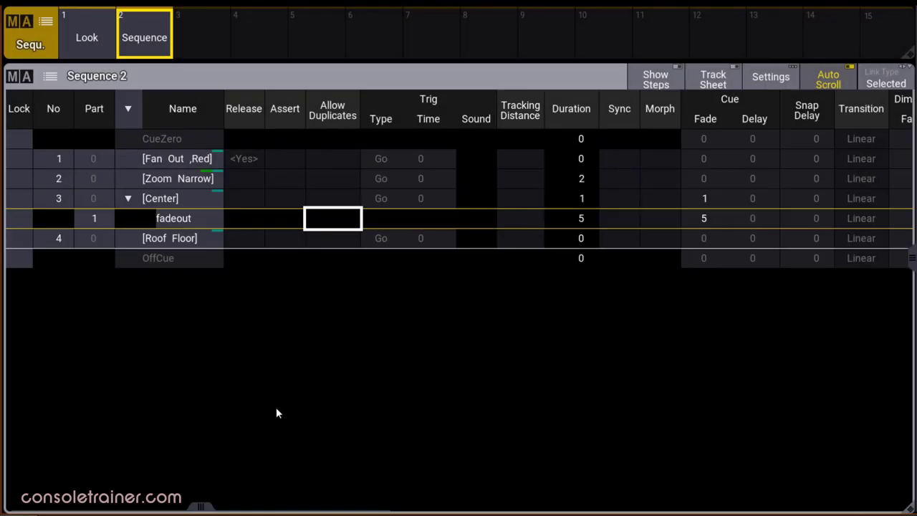
Step: Add the MIB settings columns to the Sequence 2 cue sheet via its column mask
left_click_drag(202, 506, 722, 506)
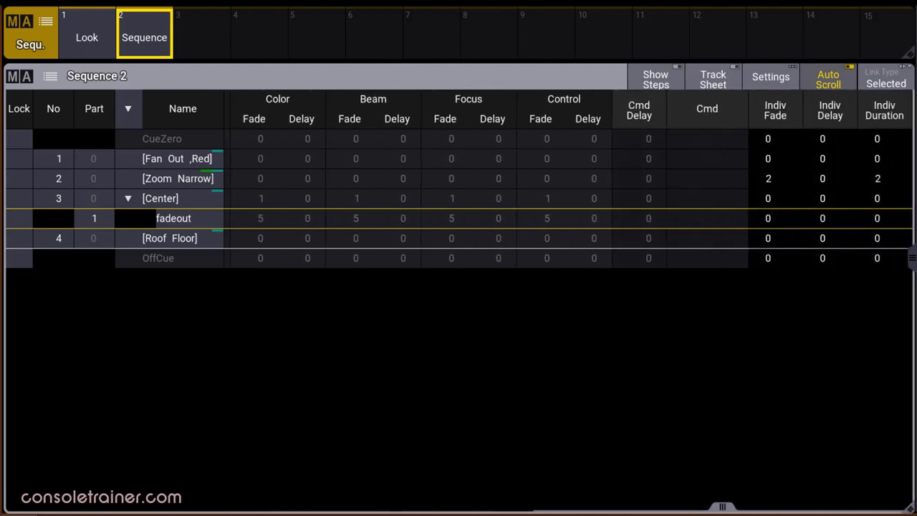
left_click(18, 78)
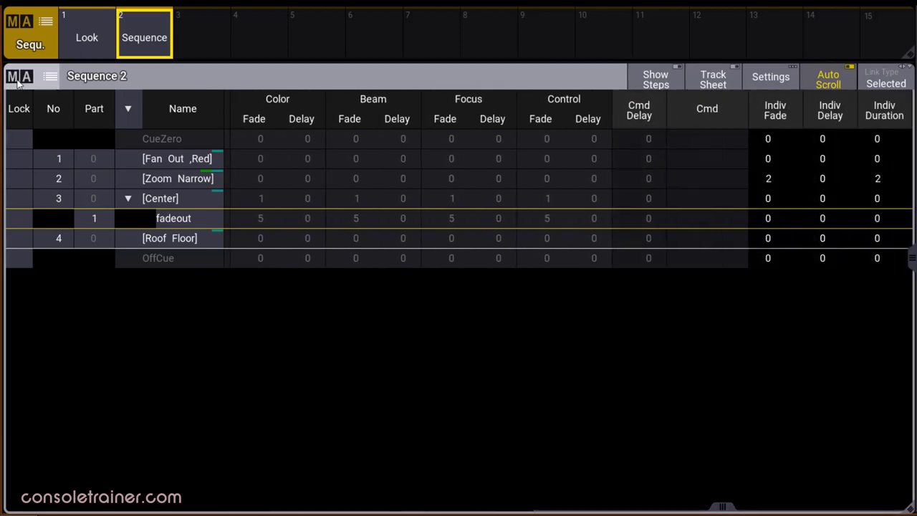
left_click(623, 191)
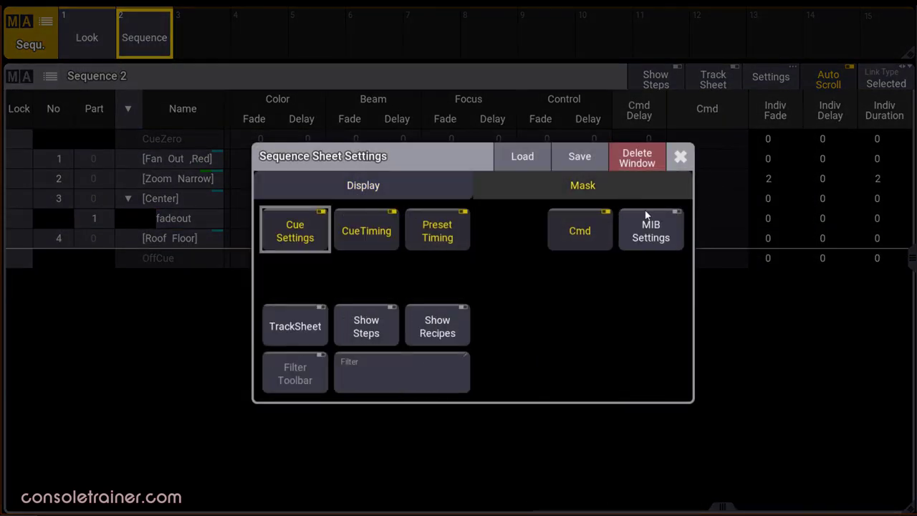
left_click(664, 234)
left_click(680, 157)
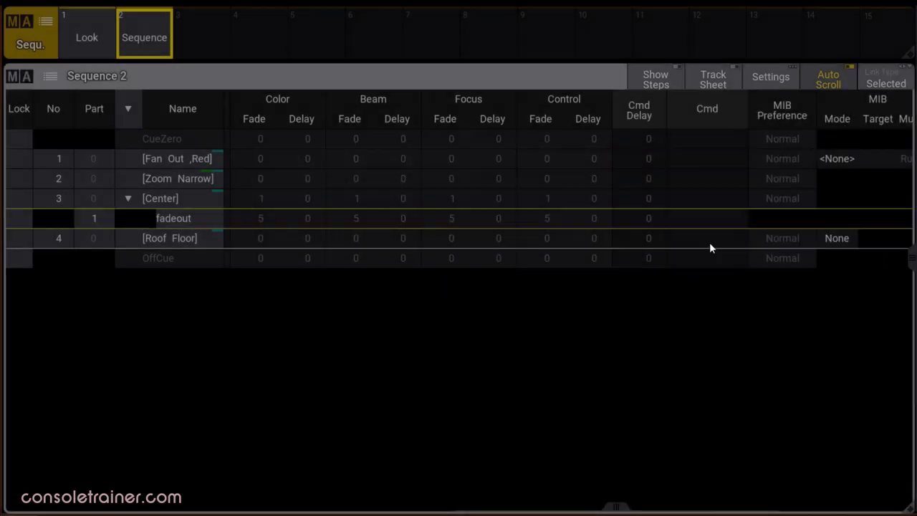
Step: Set cue 4's MIB mode to Defined and cue 3's MIB Preference to Worst
left_click_drag(625, 510, 736, 511)
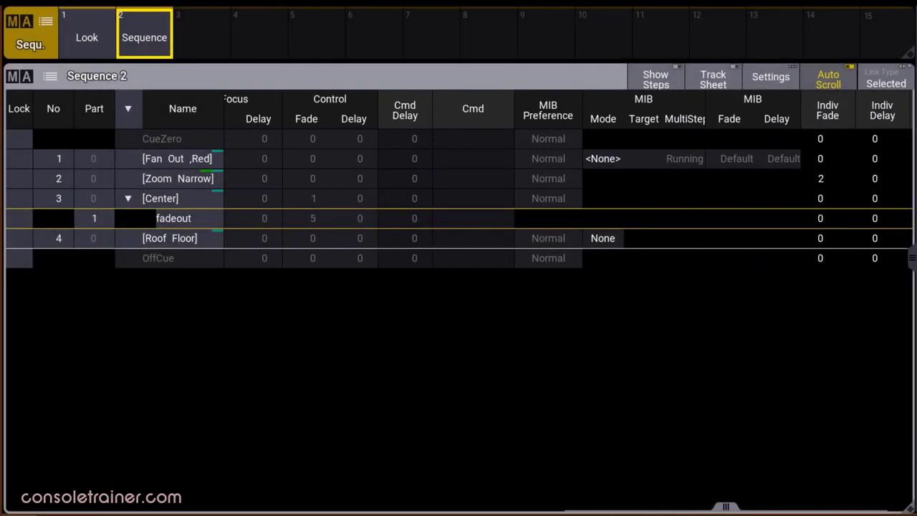
left_click(623, 242)
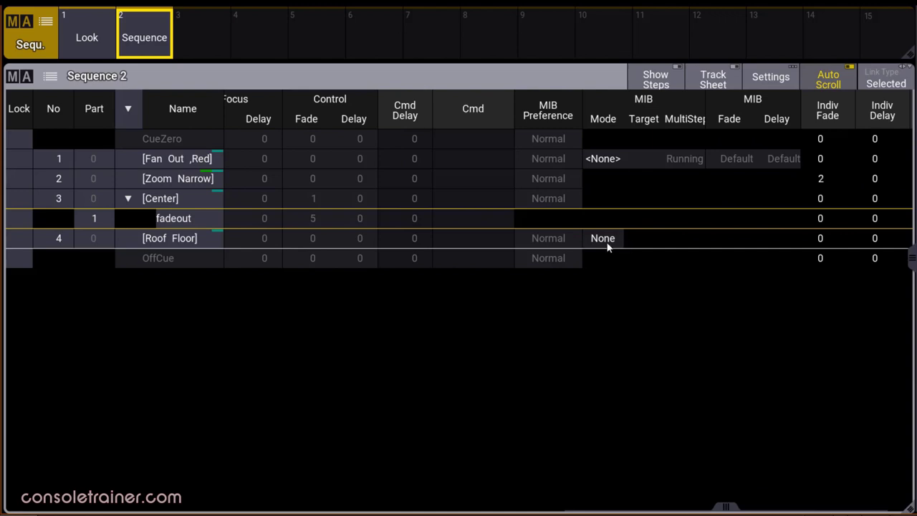
left_click(622, 242)
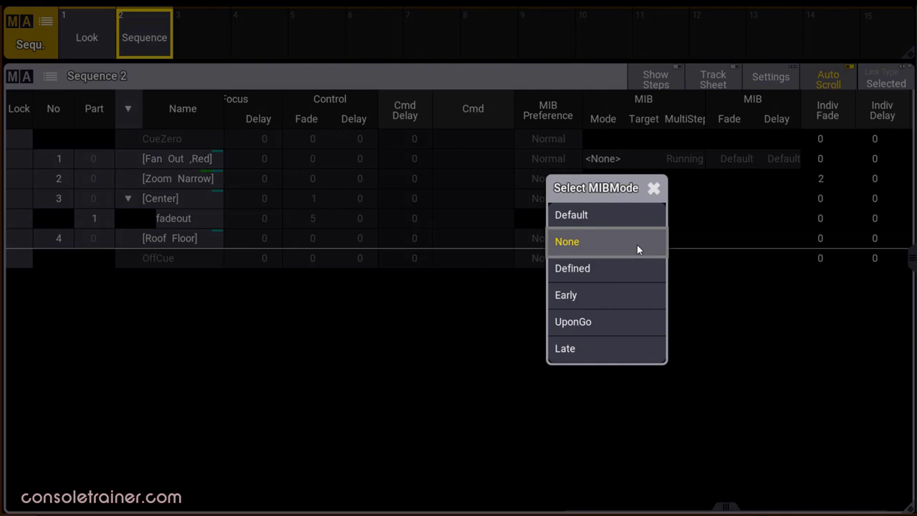
left_click(641, 267)
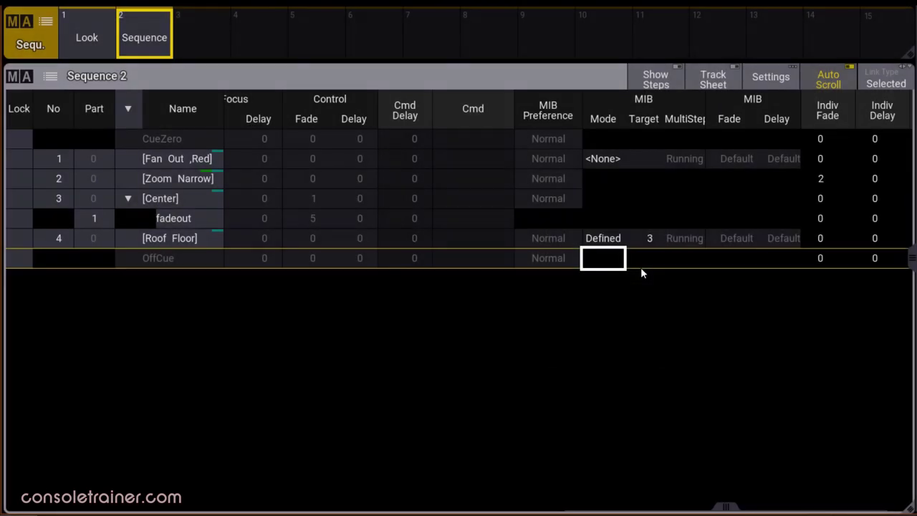
left_click(651, 241)
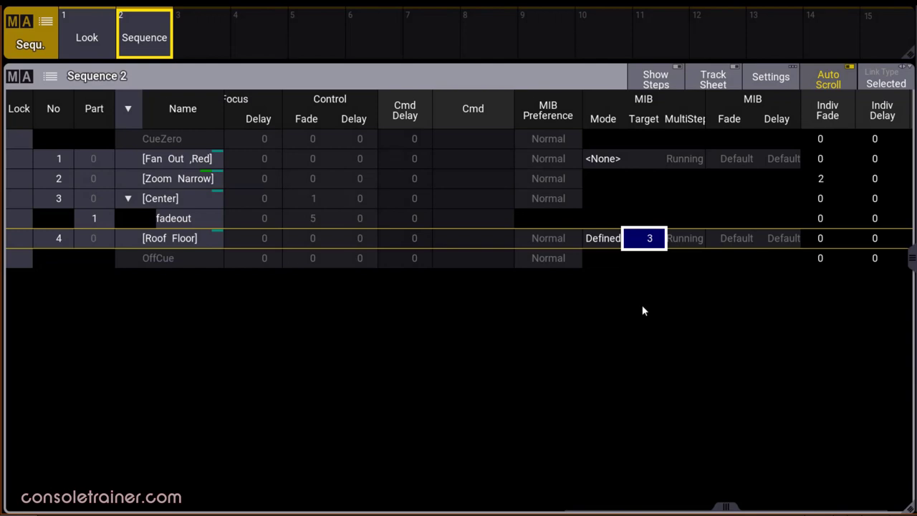
left_click(571, 197)
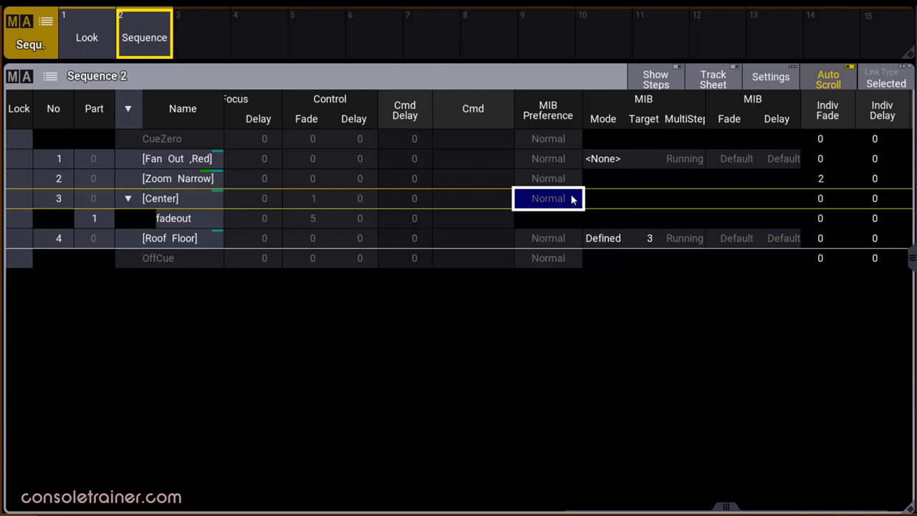
left_click(571, 198)
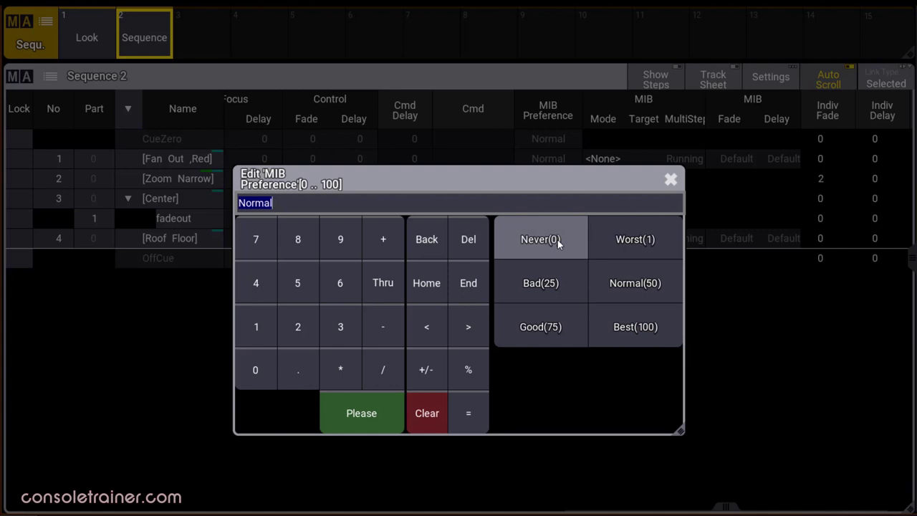
left_click(671, 245)
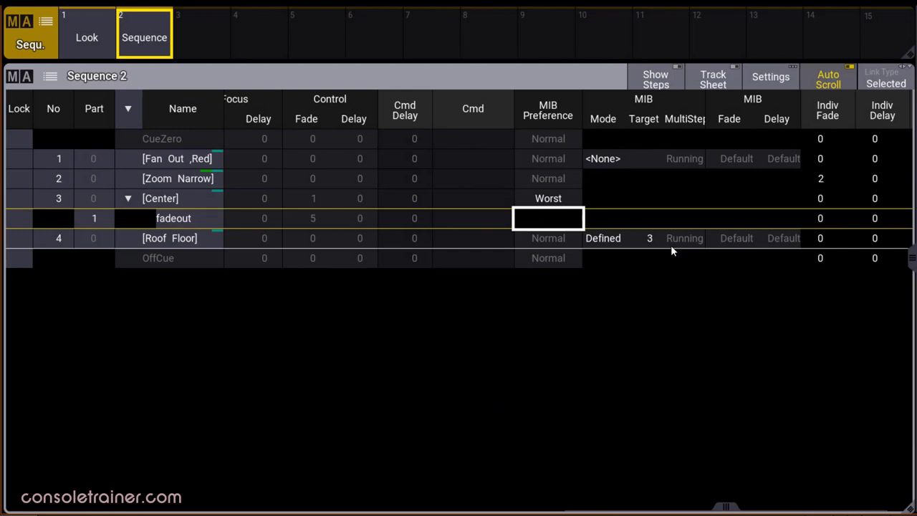
Step: Confirm cue 4 keeps MIB mode Defined with target cue 3
left_click(620, 242)
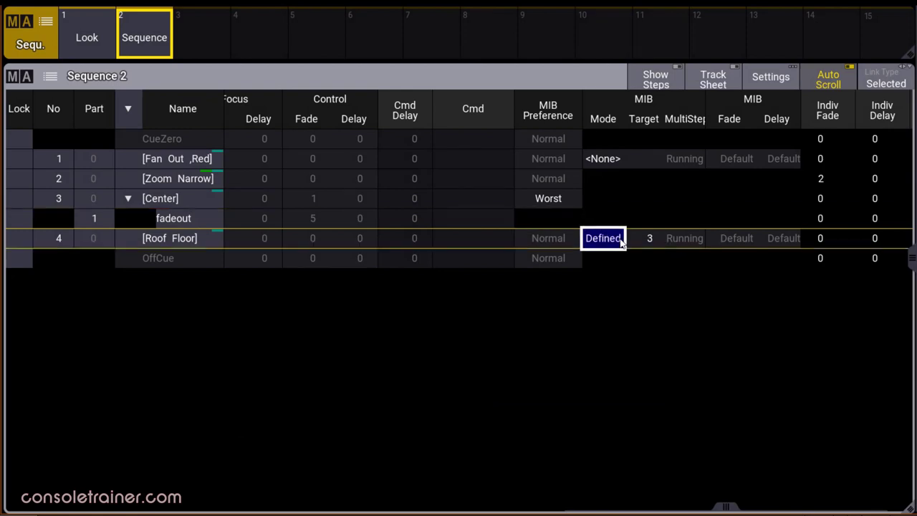
left_click(621, 240)
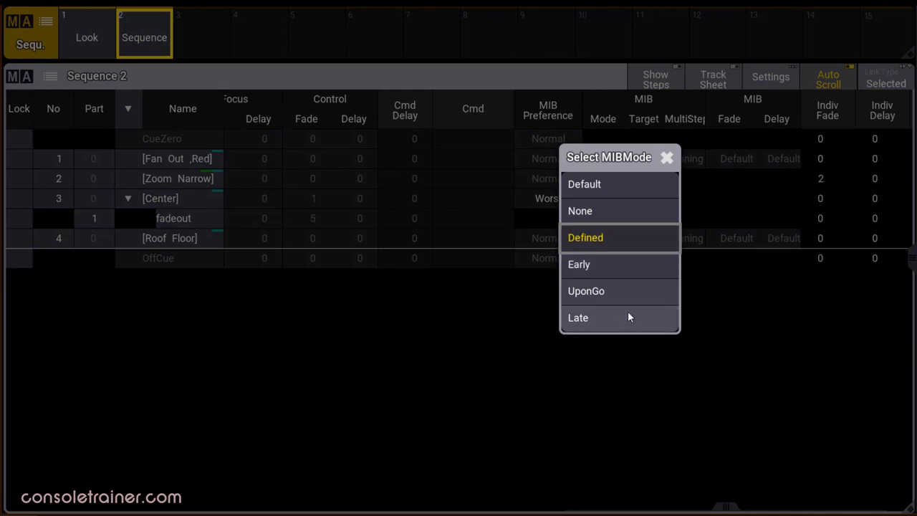
left_click(634, 231)
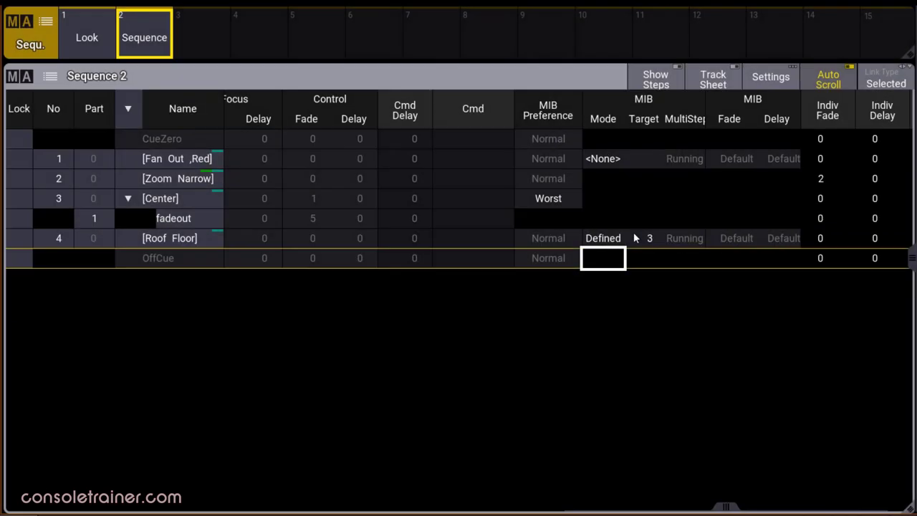
left_click(648, 239)
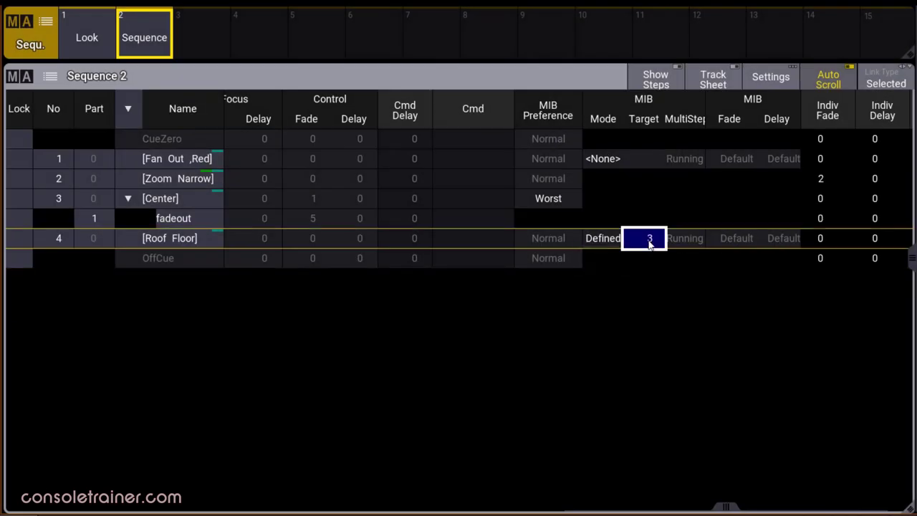
left_click(572, 203)
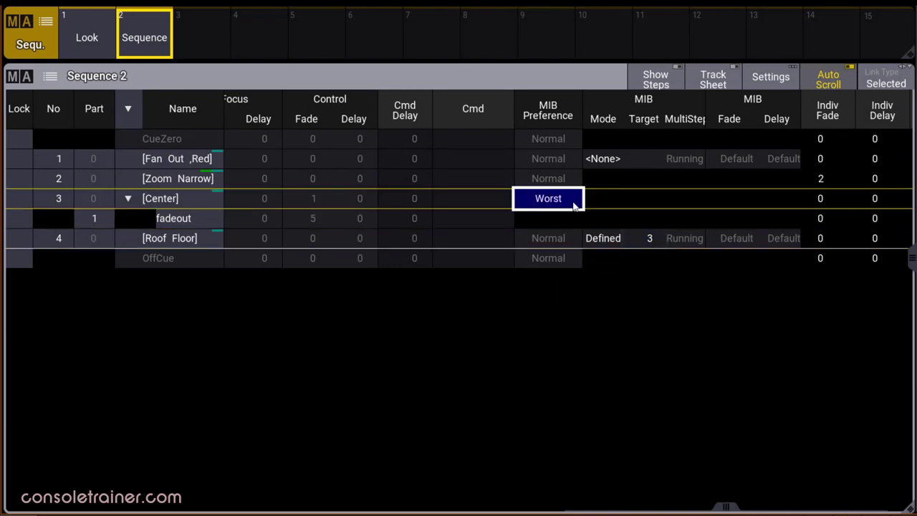
Step: Toggle cue 4's MultiStep to Paused and back to Running
left_click(687, 246)
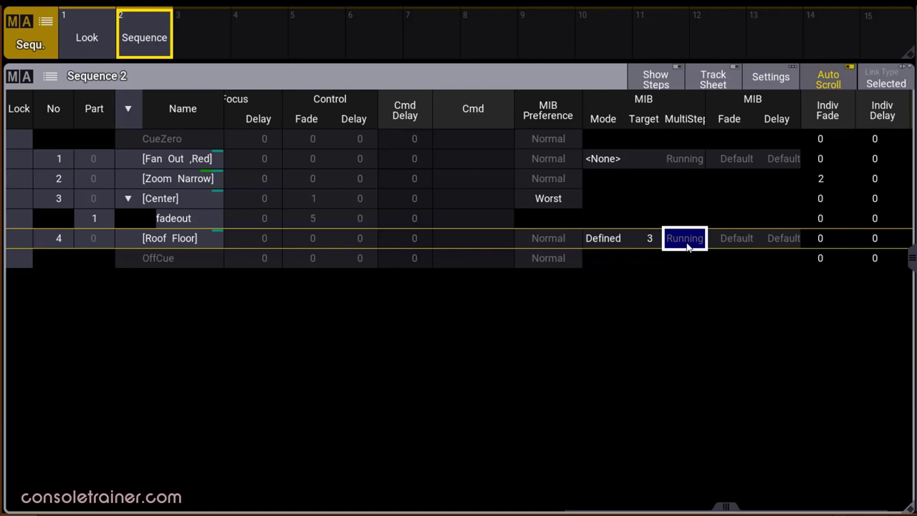
left_click(687, 246)
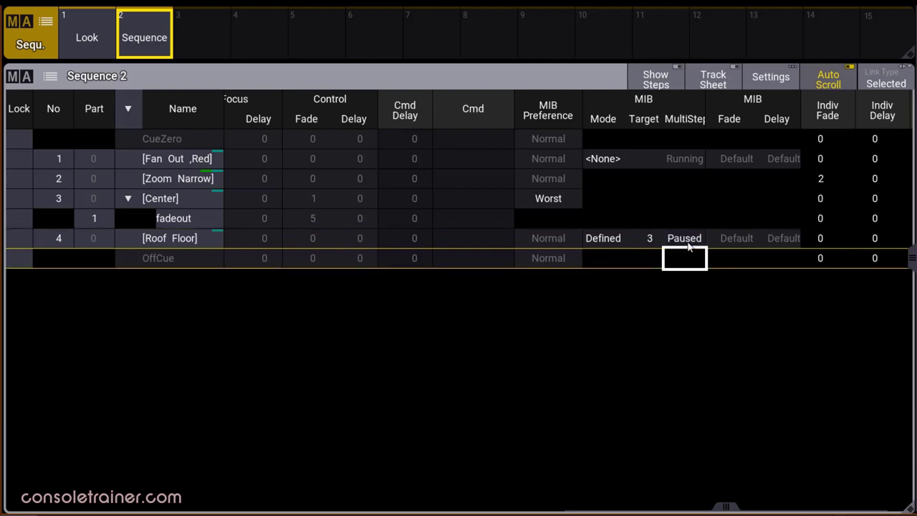
left_click(688, 245)
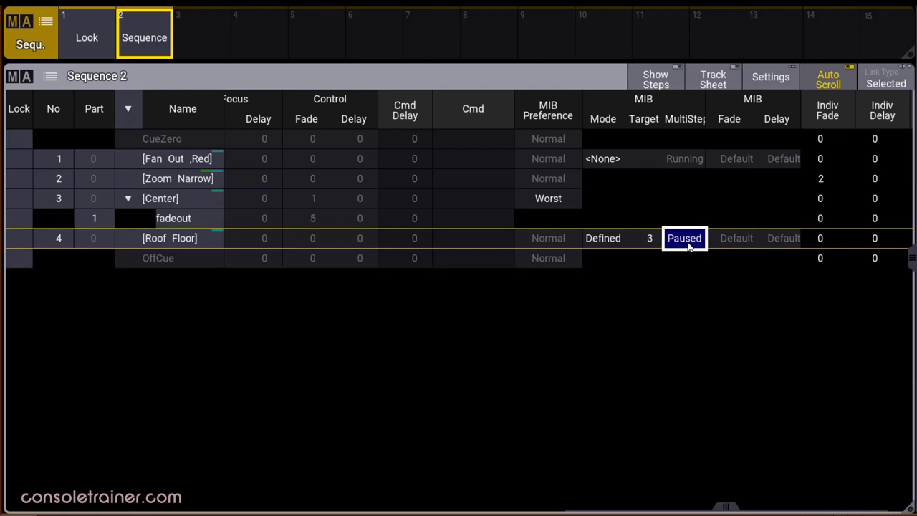
left_click(688, 245)
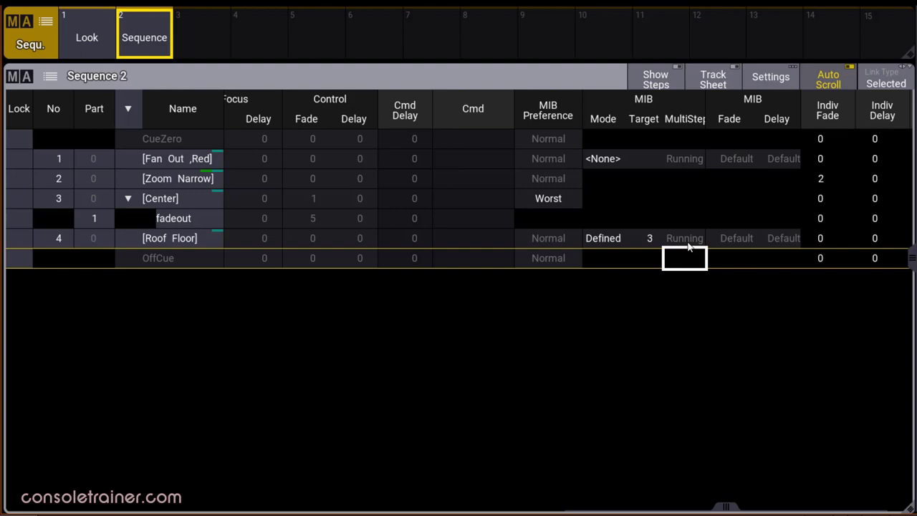
left_click(774, 85)
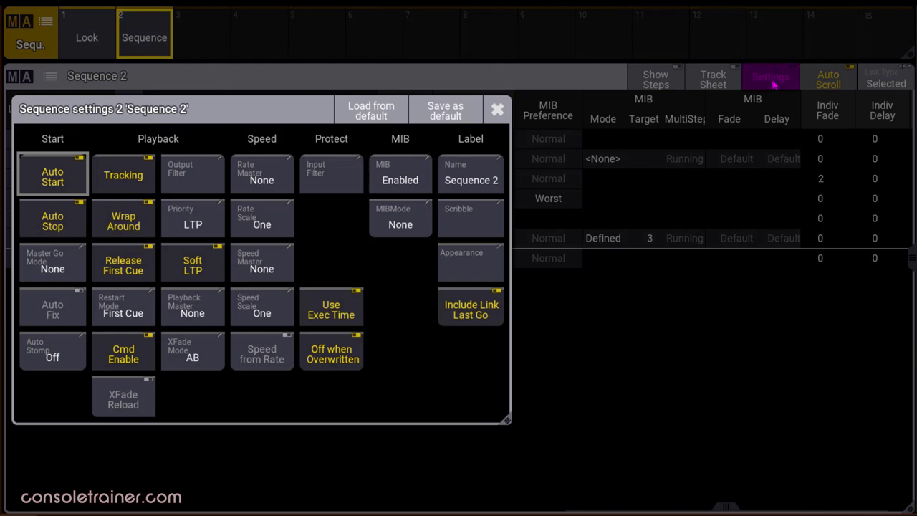
Step: Set Sequence 2's Label Name to 'My Cuelist' and close its settings
left_click(771, 84)
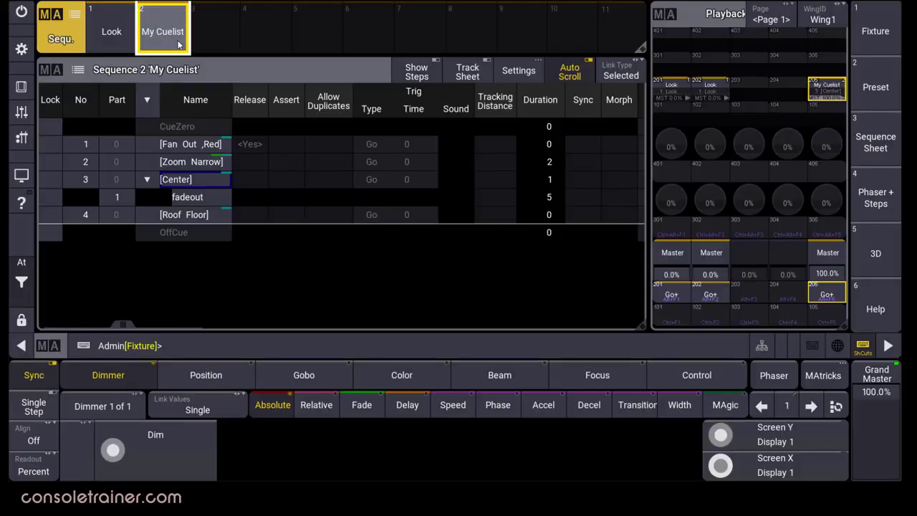
Step: Assign My Cuelist into pool slot 4, put Sequence 4 on executor 204, and view its cues
mouse_move(162, 32)
left_mouse_down()
mouse_move(166, 103)
mouse_move(115, 108)
left_mouse_up()
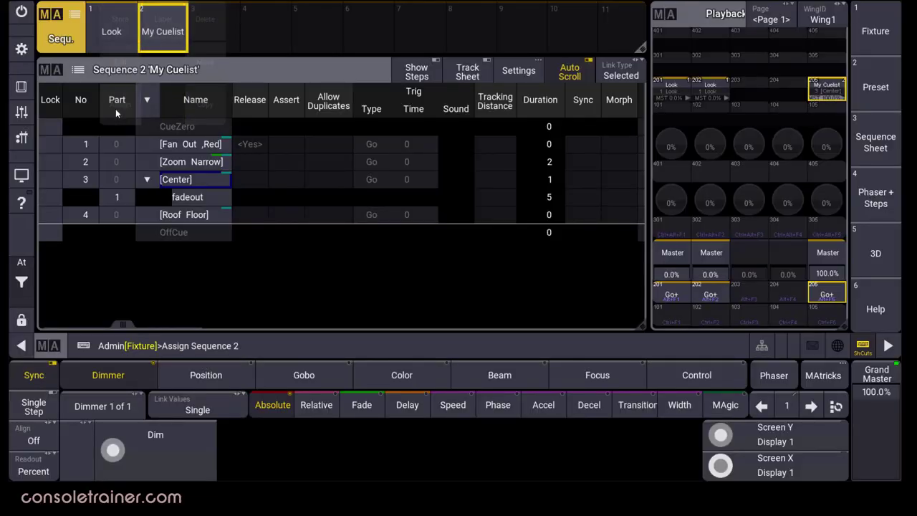
left_click(262, 26)
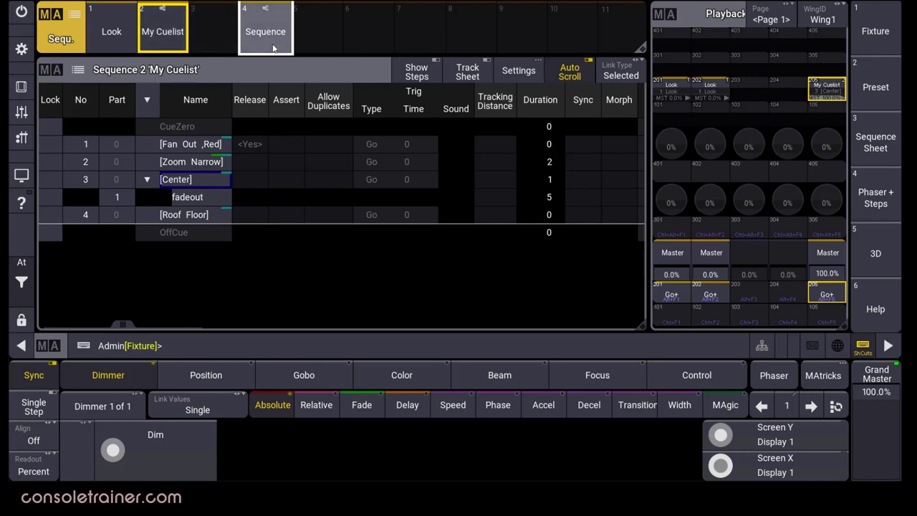
left_click_drag(272, 48, 229, 105)
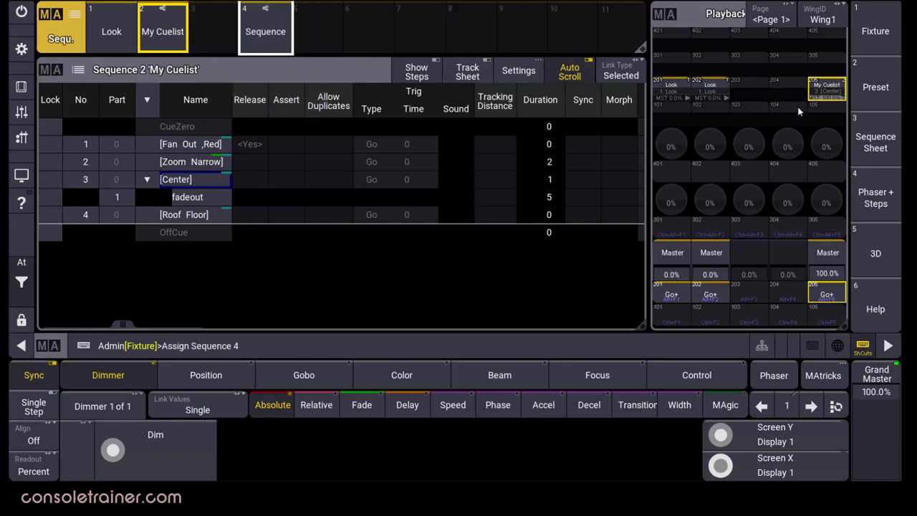
left_click(791, 300)
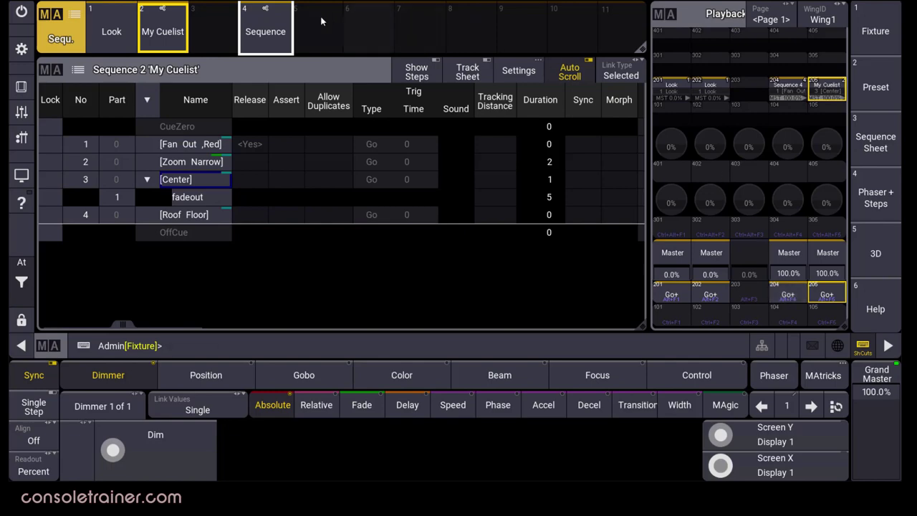
left_click(285, 38)
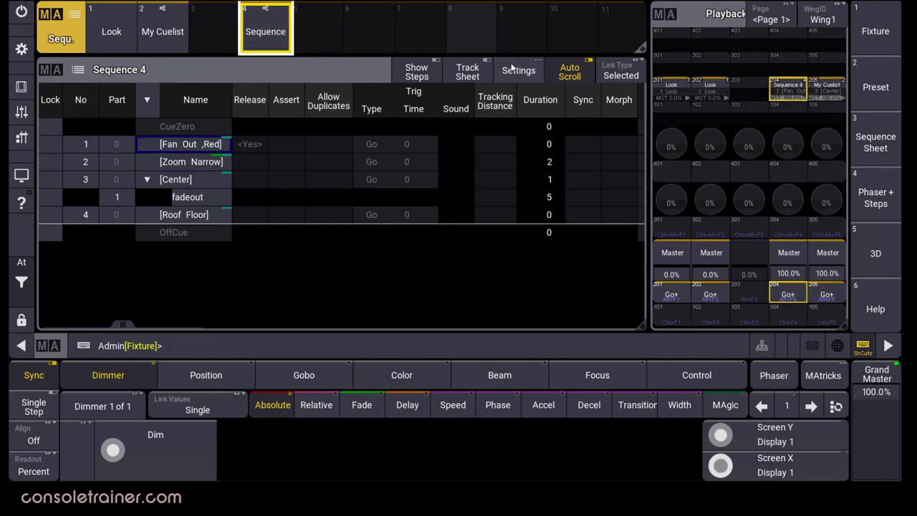
left_click(528, 79)
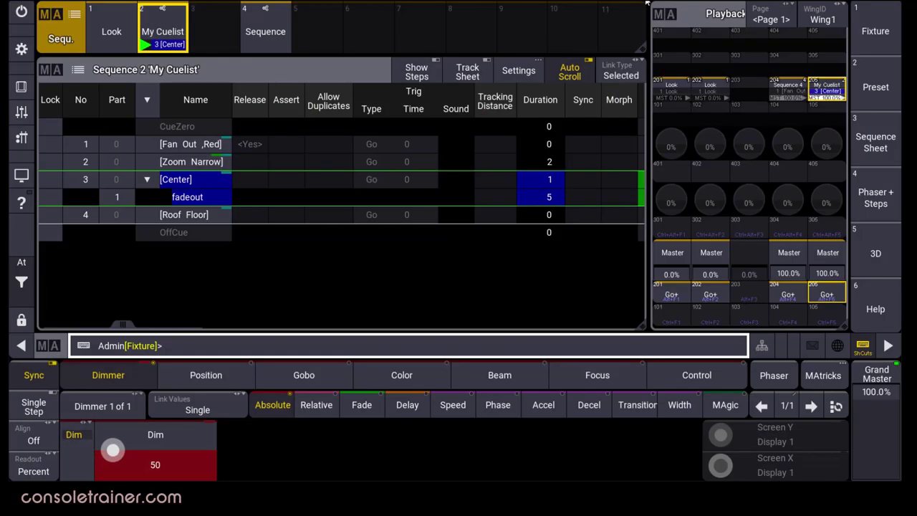
Step: Start storing into cue 2, then cancel it
key("s")
type("q")
type("2")
key("Return")
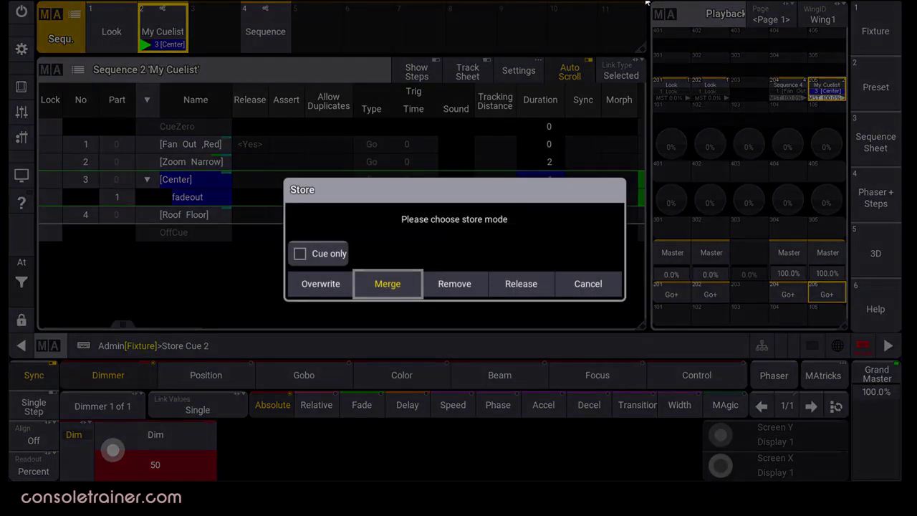
left_click(588, 284)
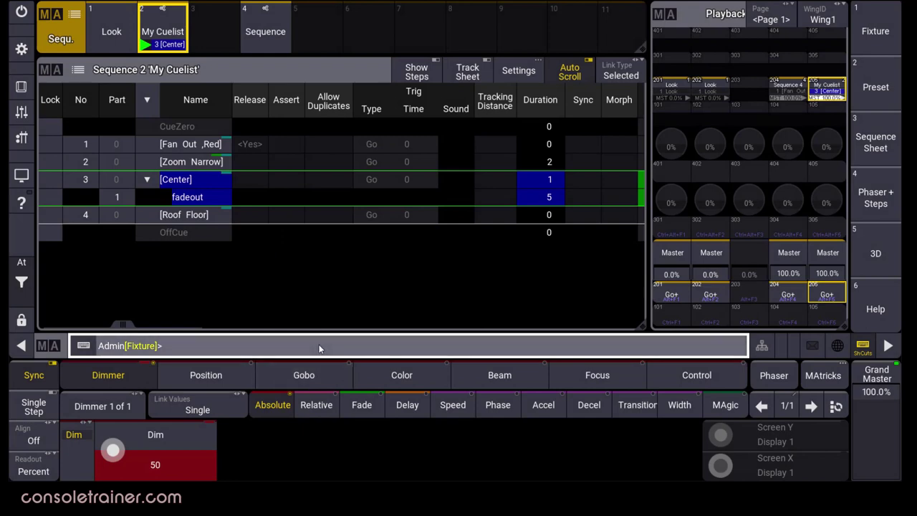
Step: Update cue 3 Center of My Cuelist using Add New Content with CueOnly off
key("u")
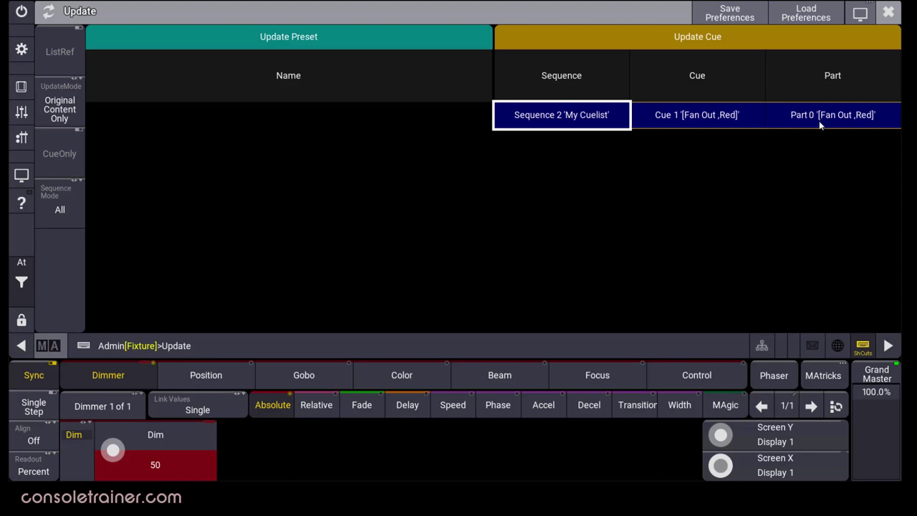
left_click(77, 113)
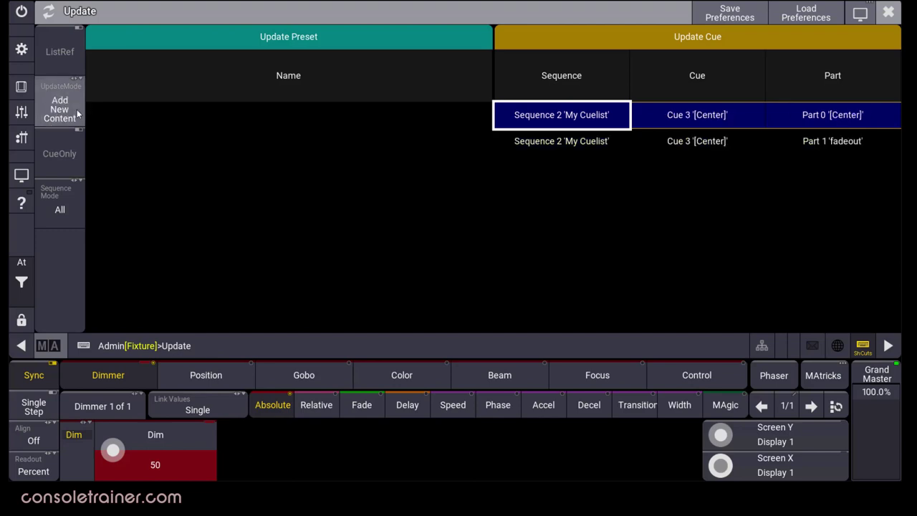
left_click(71, 155)
left_click(72, 156)
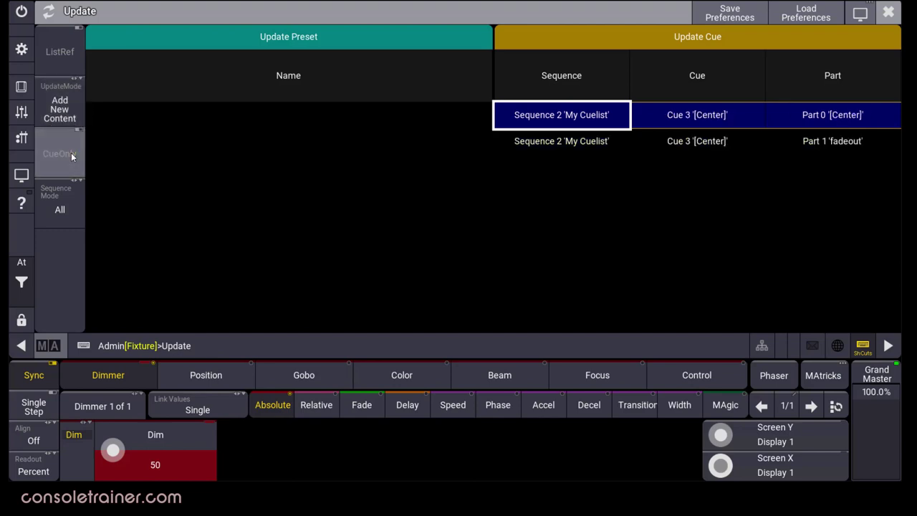
left_click(724, 143)
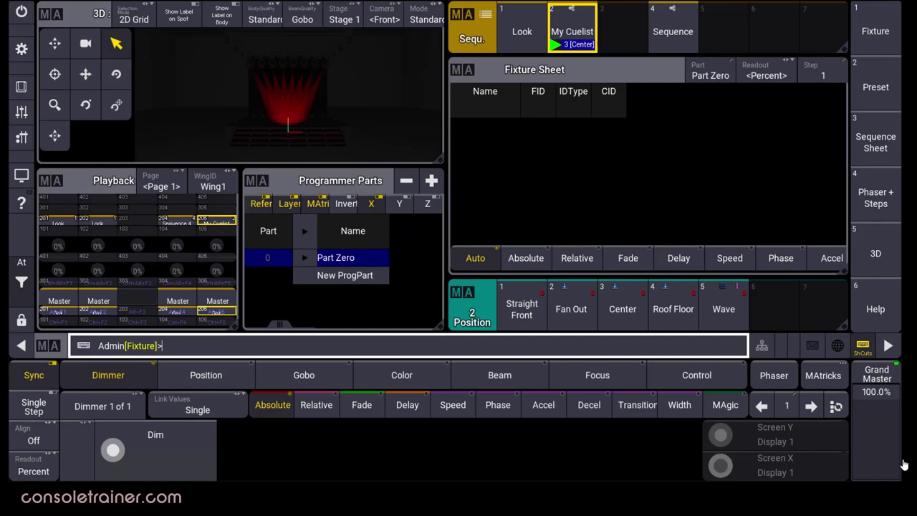
Step: Open cue 3 Center with 'Edit Cue3' and select its fadeout part
type("Edit Cue")
type("3")
key("Return")
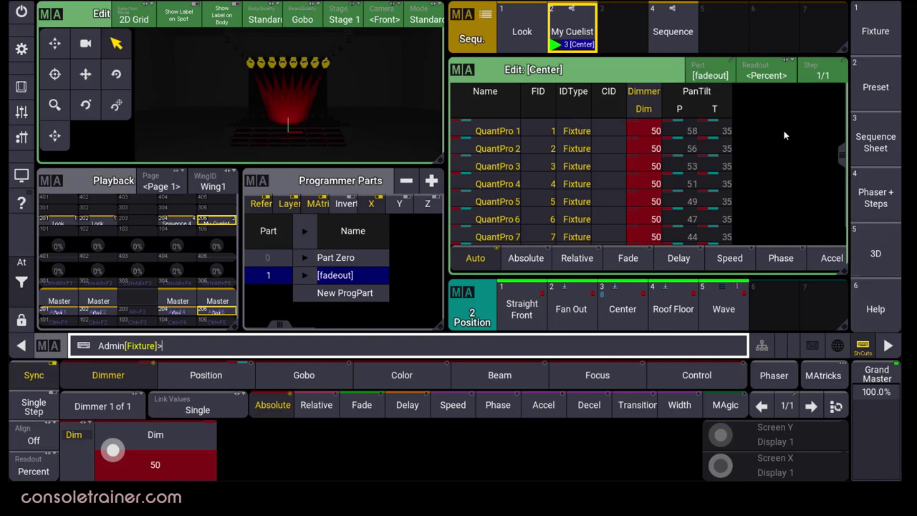
left_click(712, 74)
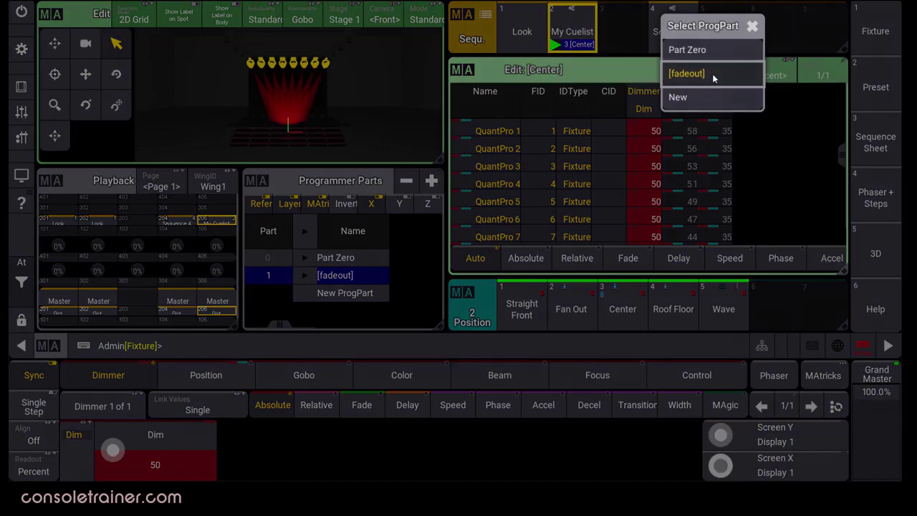
left_click(718, 50)
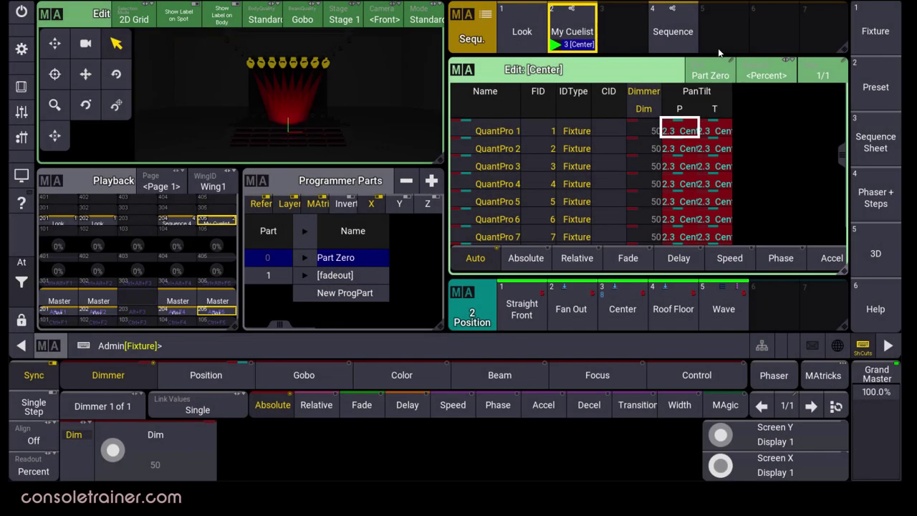
left_click(716, 70)
left_click(713, 92)
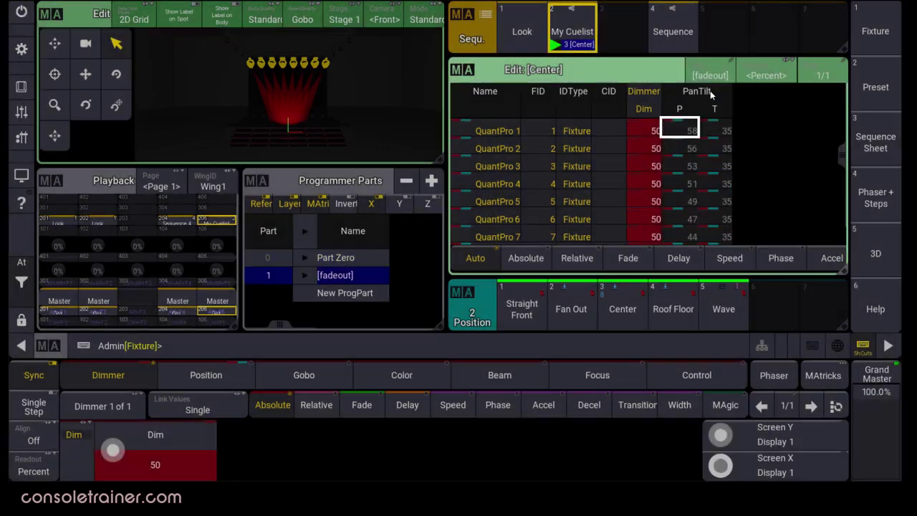
Step: Set the fadeout part's dimmer to 100 using the Dim calculator
left_click(181, 439)
left_click(200, 262)
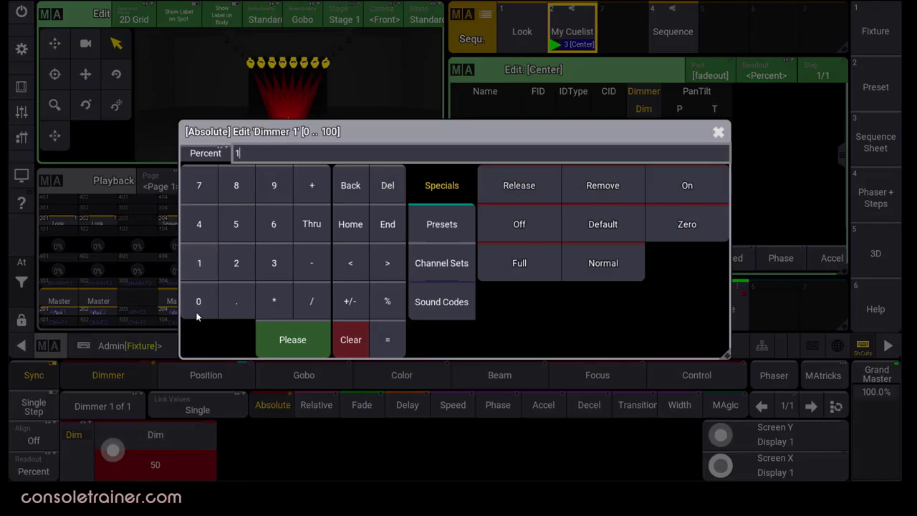
left_click(204, 306)
left_click(204, 307)
left_click(293, 339)
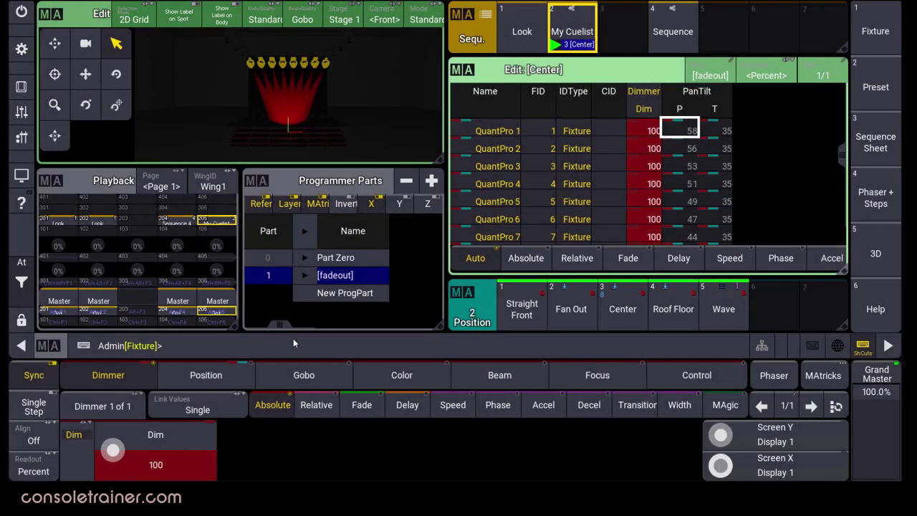